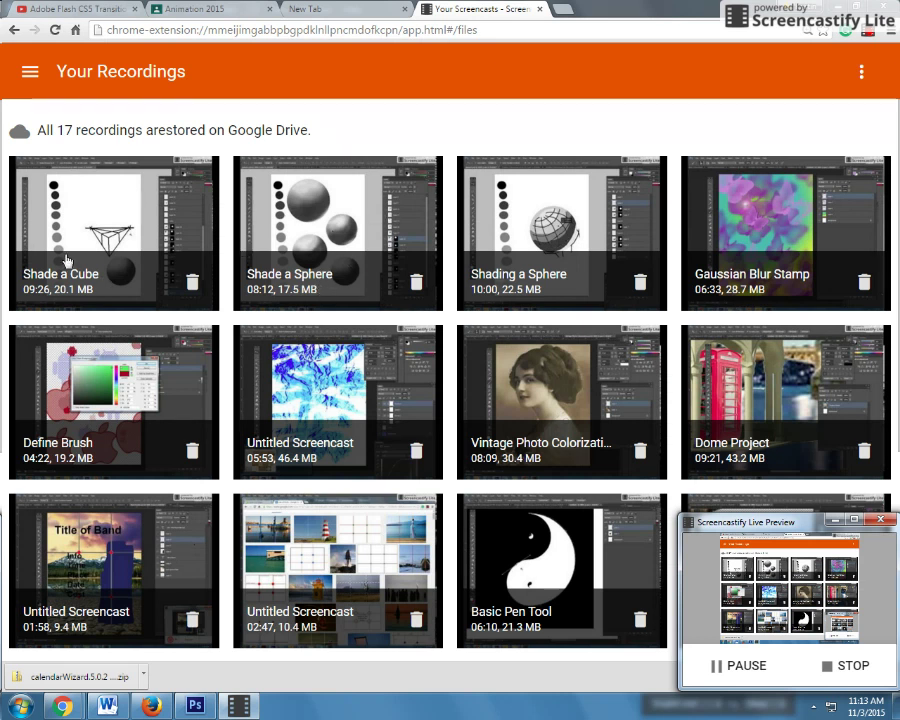
Switch to Photoshop and hide the finished cone and Layer 3 in shaded cone.psd, leaving the value-scale circles
{"action": "left_click", "coordinate": [195, 706]}
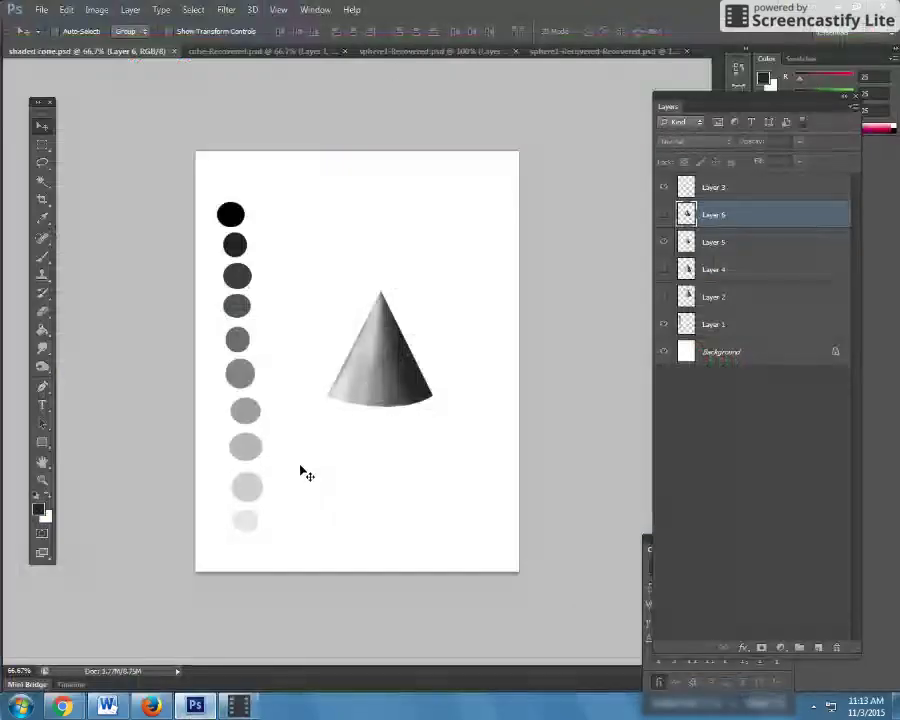
{"action": "left_click", "coordinate": [42, 479]}
{"action": "left_click", "coordinate": [376, 408]}
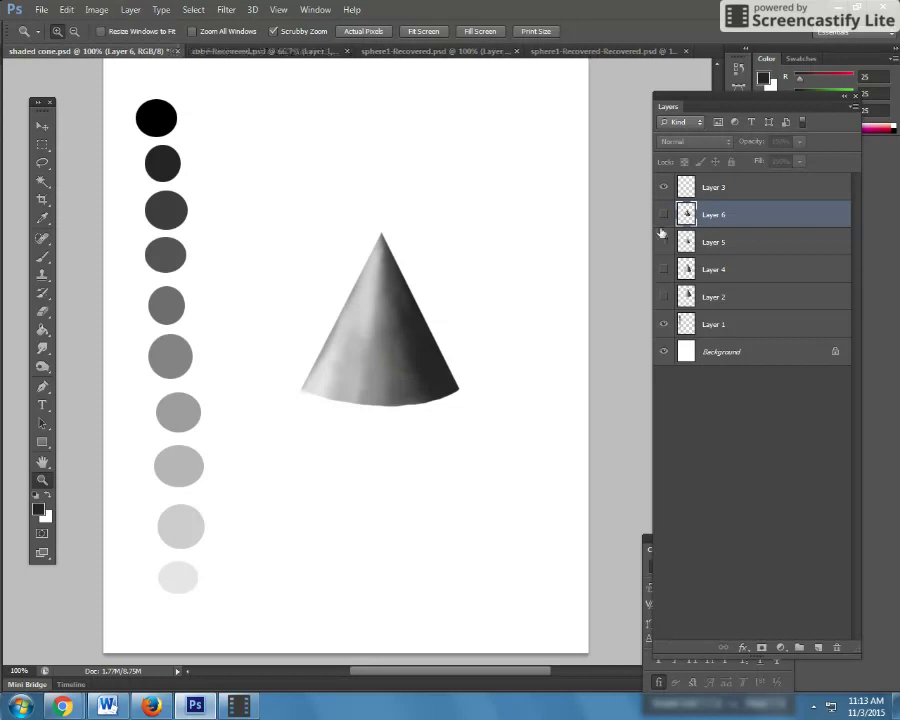
{"action": "left_click", "coordinate": [663, 188]}
{"action": "left_click", "coordinate": [41, 10]}
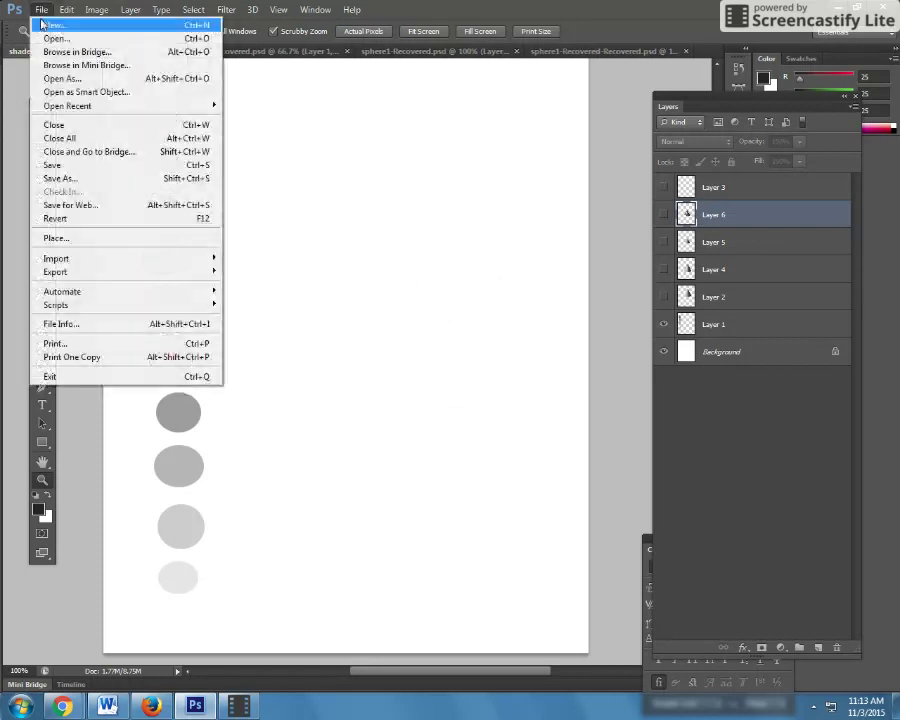
{"action": "left_click", "coordinate": [42, 27]}
{"action": "left_click", "coordinate": [485, 242]}
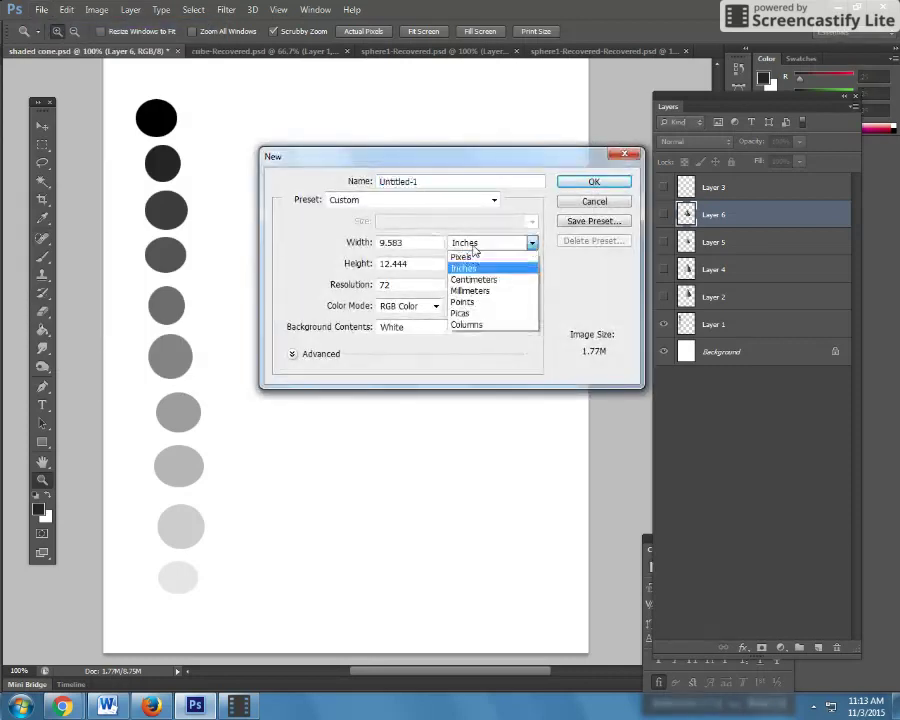
{"action": "left_click", "coordinate": [470, 268]}
{"action": "key", "text": "shift+Tab"}
{"action": "type", "text": "8.5"}
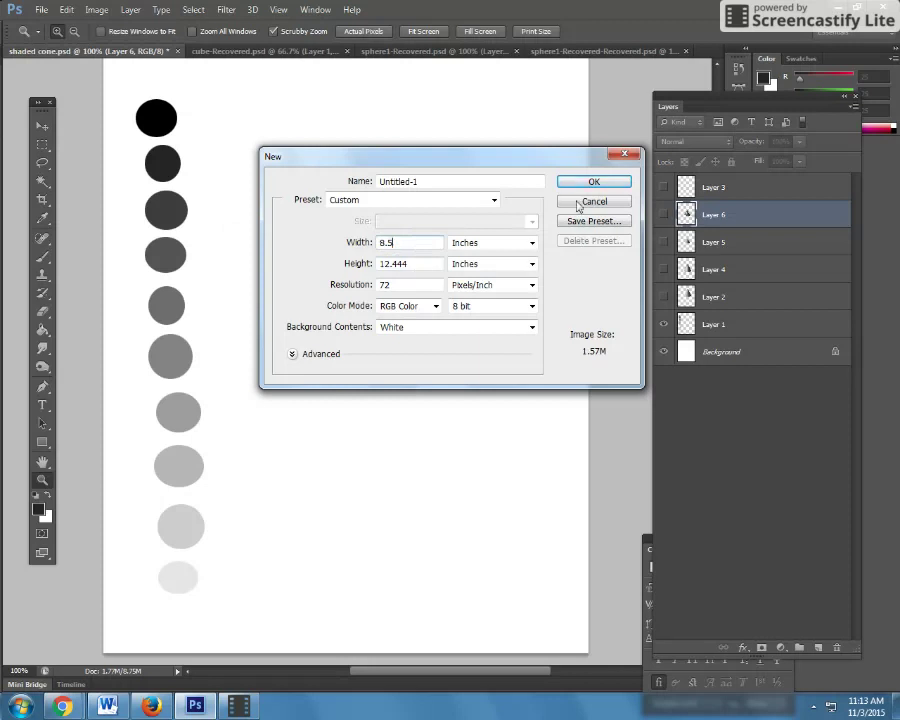
{"action": "left_click", "coordinate": [590, 181]}
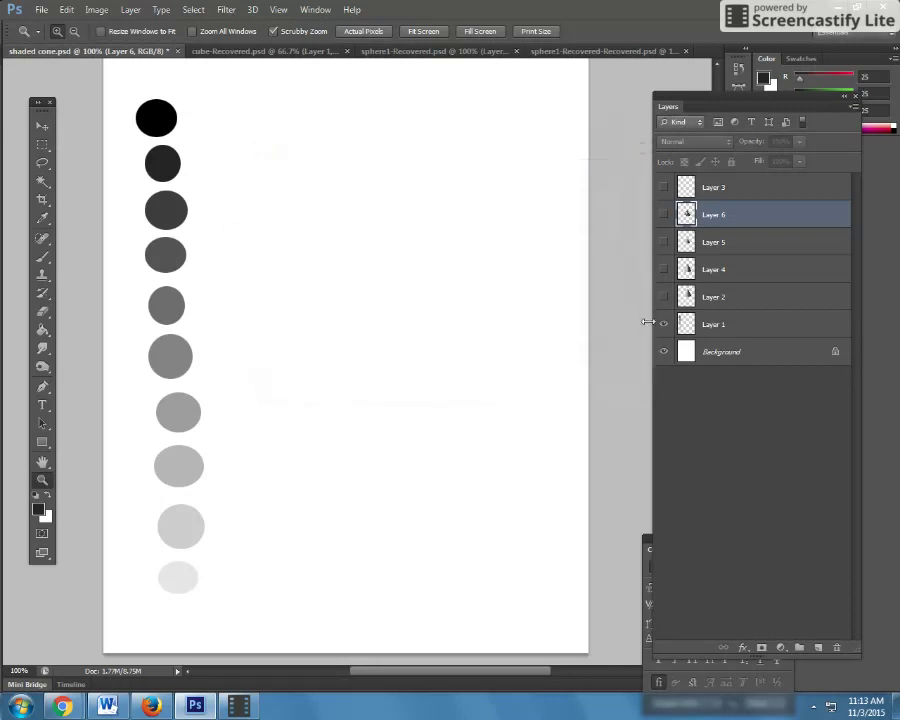
Check that Layer 1 holds the gray value-scale circles by toggling its visibility, and select it
{"action": "left_click", "coordinate": [663, 325]}
{"action": "left_click", "coordinate": [663, 325]}
{"action": "left_click", "coordinate": [713, 328]}
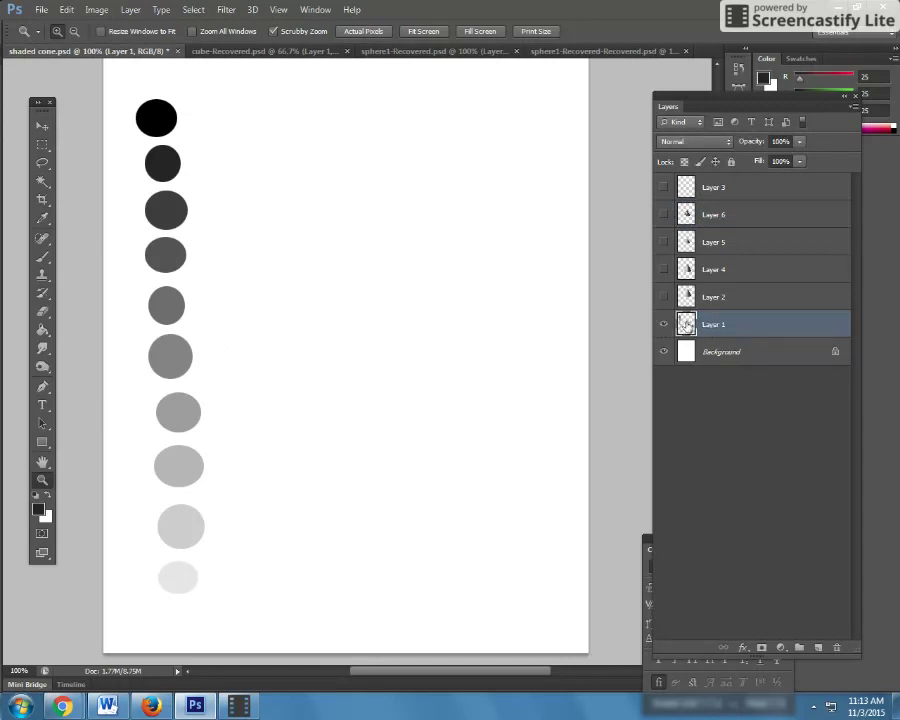
Copy the value-scale layer Layer 1 copy from sphere1-Recovered.psd into shaded cone.psd and hide it there
{"action": "left_click", "coordinate": [388, 50]}
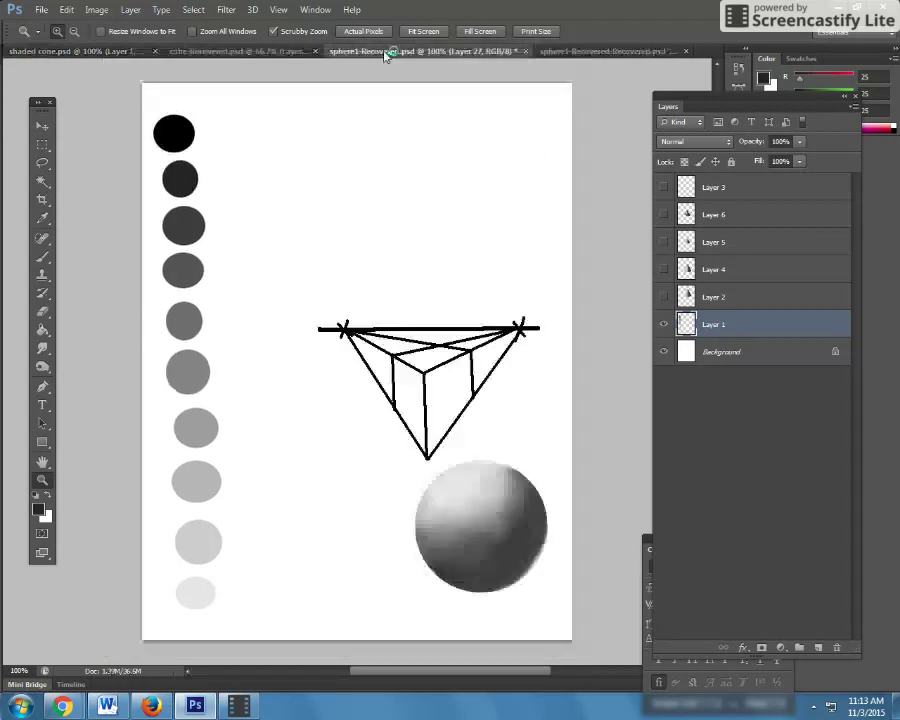
{"action": "left_click", "coordinate": [41, 124]}
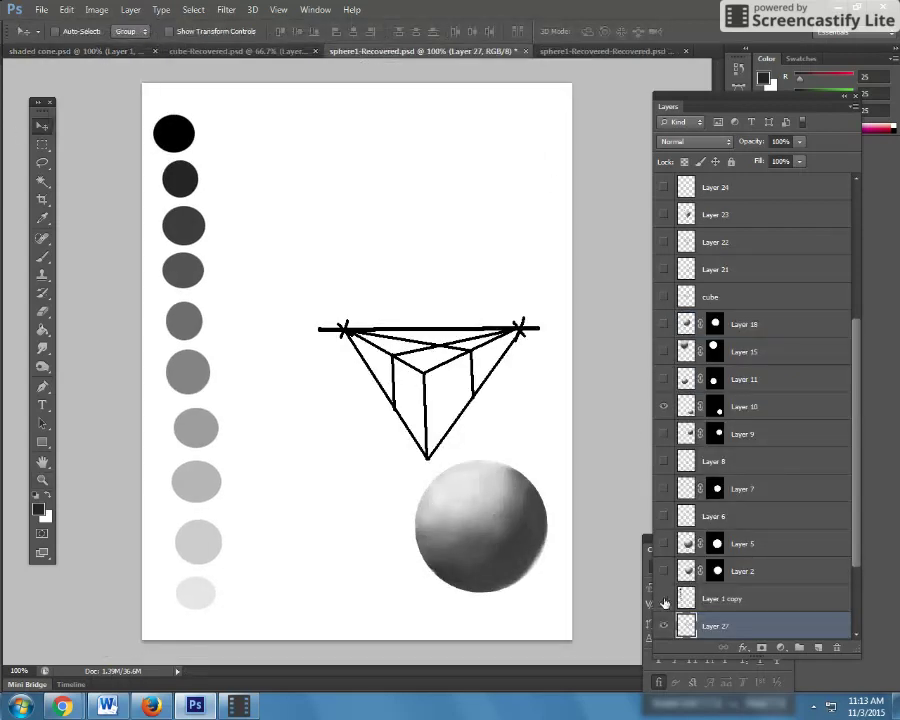
{"action": "left_click", "coordinate": [664, 626]}
{"action": "left_click", "coordinate": [664, 626]}
{"action": "left_click", "coordinate": [663, 598]}
{"action": "left_click", "coordinate": [663, 598]}
{"action": "left_click", "coordinate": [715, 598]}
{"action": "left_click", "coordinate": [663, 598]}
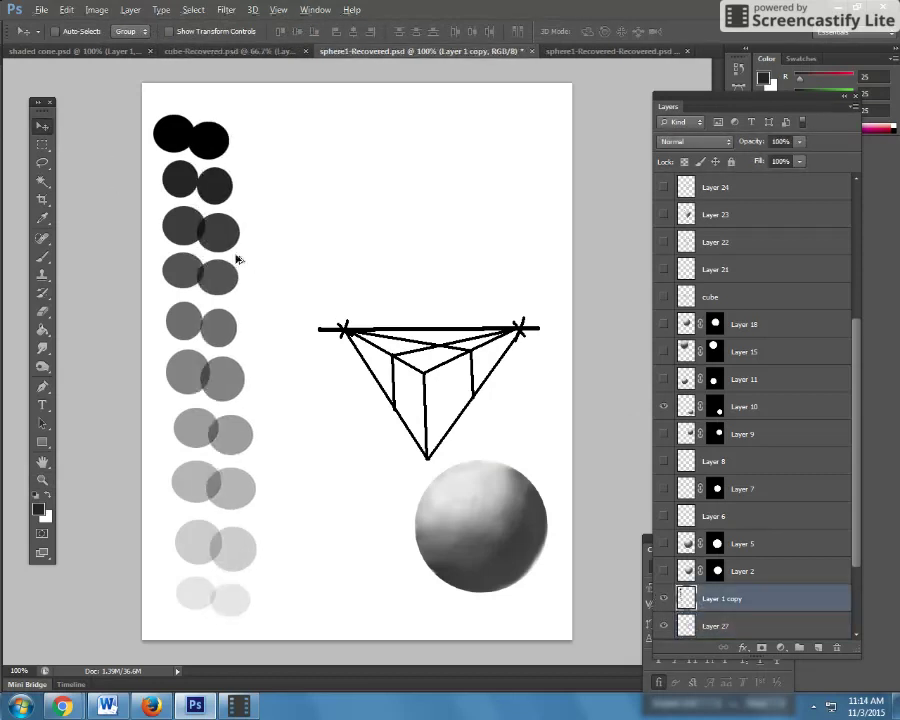
{"action": "mouse_move", "coordinate": [190, 190]}
{"action": "left_mouse_down"}
{"action": "mouse_move", "coordinate": [303, 163]}
{"action": "mouse_move", "coordinate": [503, 60]}
{"action": "mouse_move", "coordinate": [462, 74]}
{"action": "mouse_move", "coordinate": [165, 80]}
{"action": "mouse_move", "coordinate": [102, 65]}
{"action": "mouse_move", "coordinate": [90, 48]}
{"action": "mouse_move", "coordinate": [285, 216]}
{"action": "left_mouse_up"}
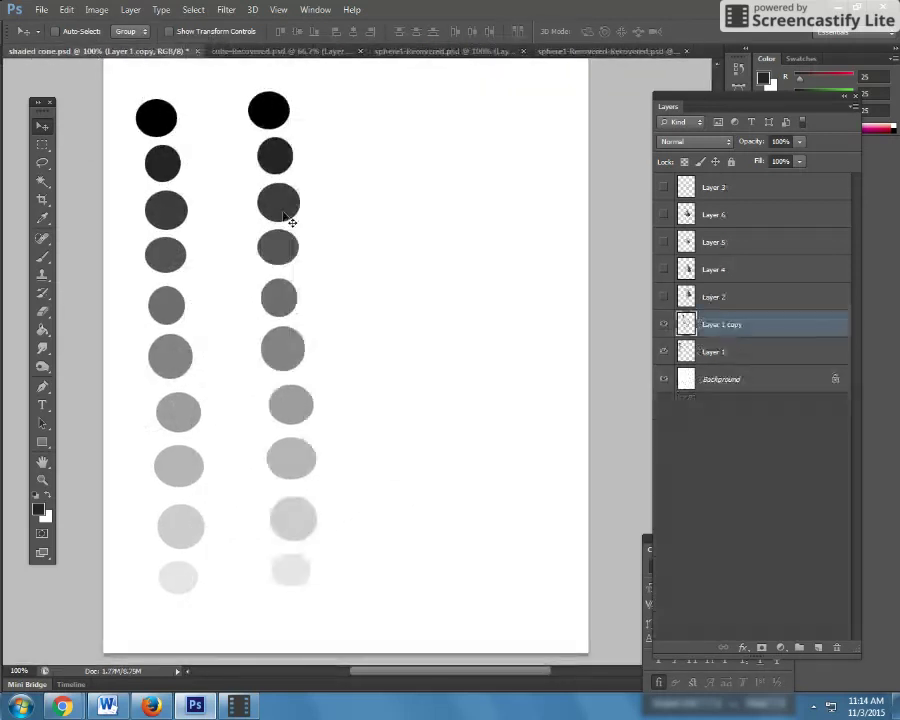
{"action": "left_click", "coordinate": [664, 324]}
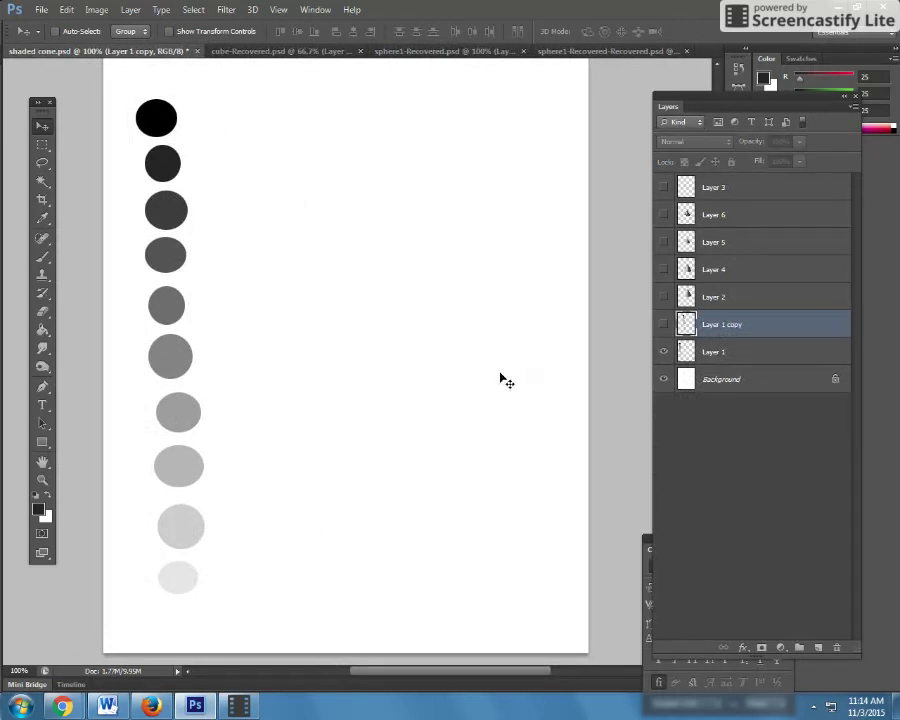
Examine the example cones on Layers 2, 4, 5 and 6 one at a time, hiding each again
{"action": "left_click", "coordinate": [664, 297]}
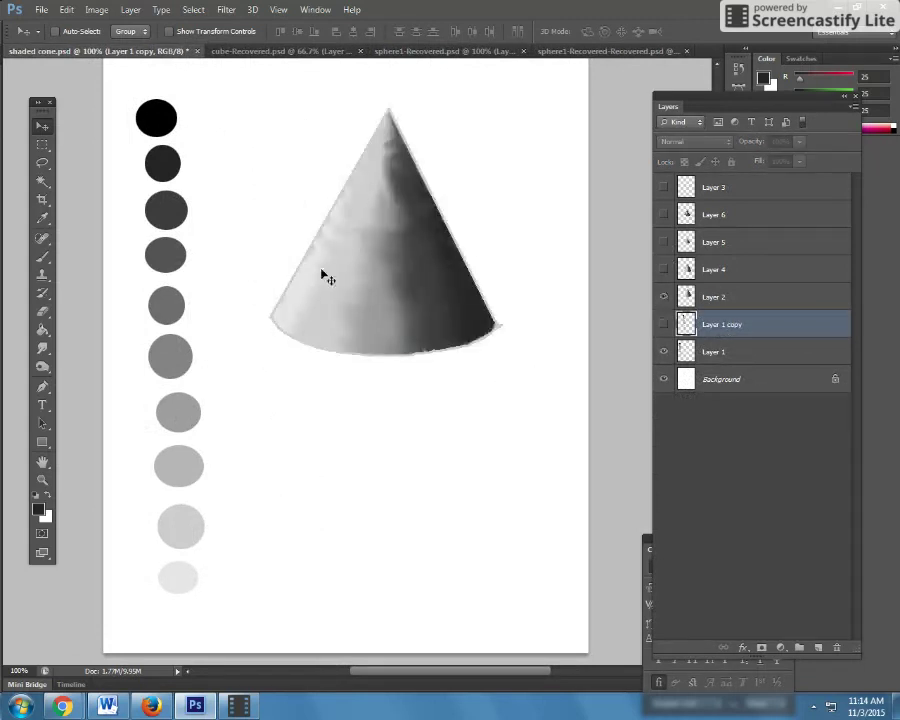
{"action": "left_click", "coordinate": [664, 297]}
{"action": "left_click", "coordinate": [664, 269]}
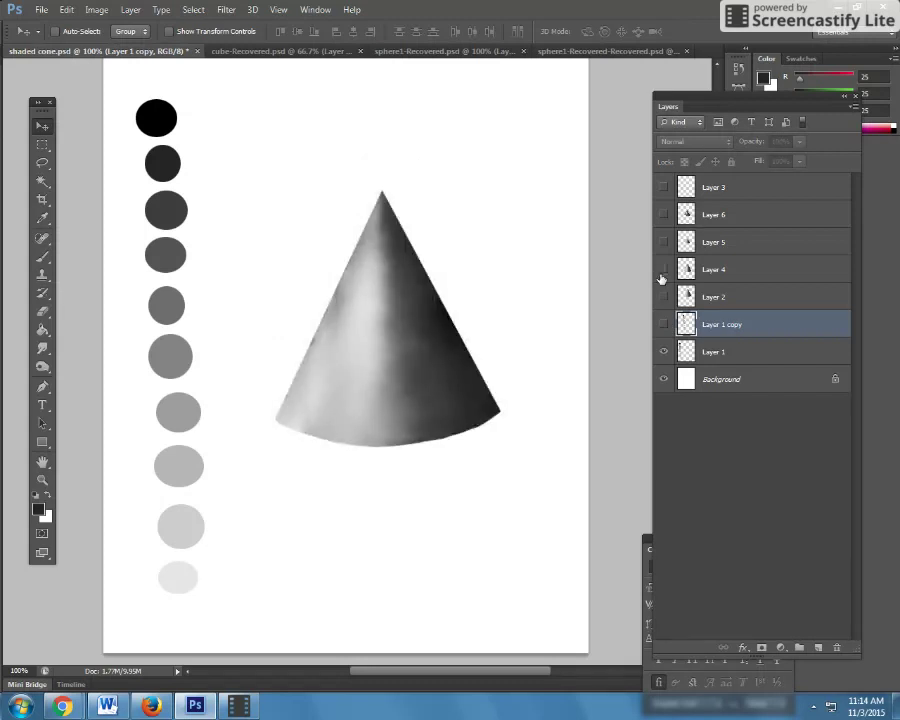
{"action": "left_click", "coordinate": [664, 270]}
{"action": "left_click", "coordinate": [663, 243]}
{"action": "left_click", "coordinate": [663, 243]}
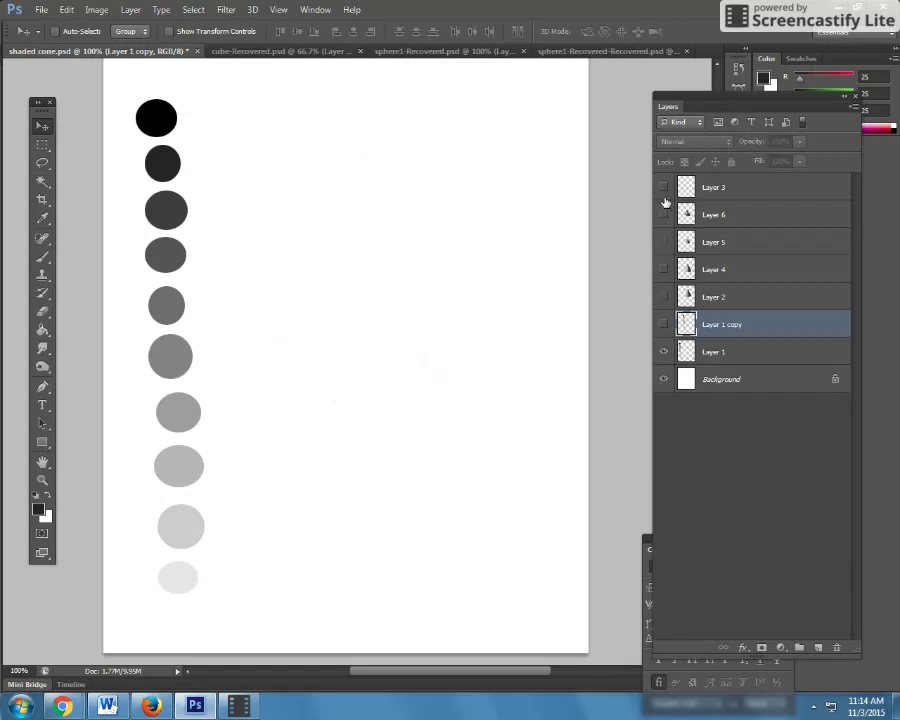
{"action": "left_click", "coordinate": [664, 214]}
{"action": "left_click", "coordinate": [664, 214]}
Draw a cone outline on a new layer with a 3 px Pencil, using two straight sides and a curved base
{"action": "left_click", "coordinate": [816, 648]}
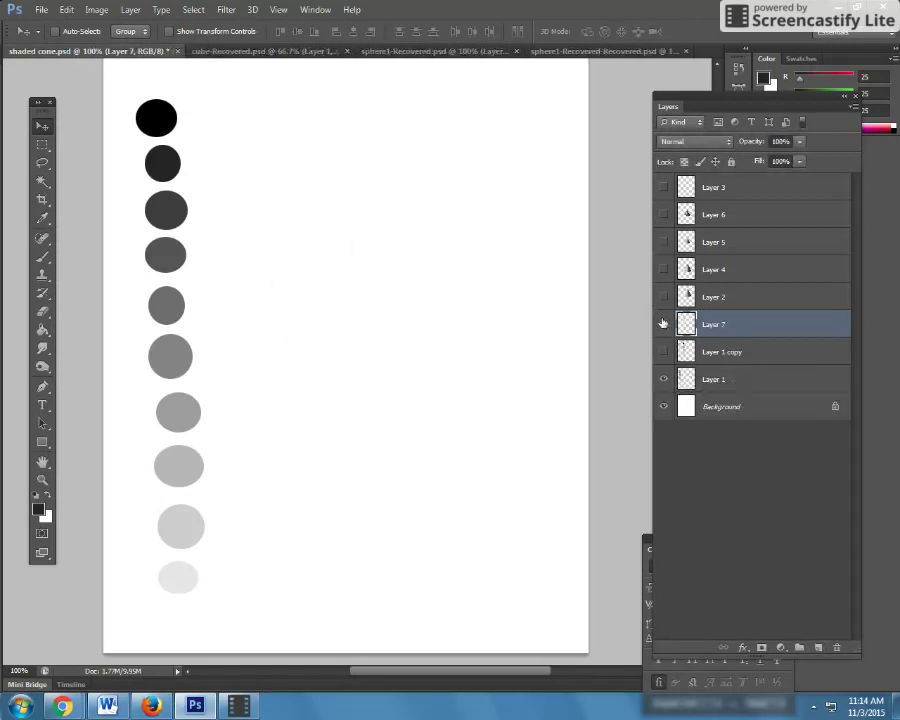
{"action": "left_click_drag", "start_coordinate": [42, 256], "coordinate": [86, 268]}
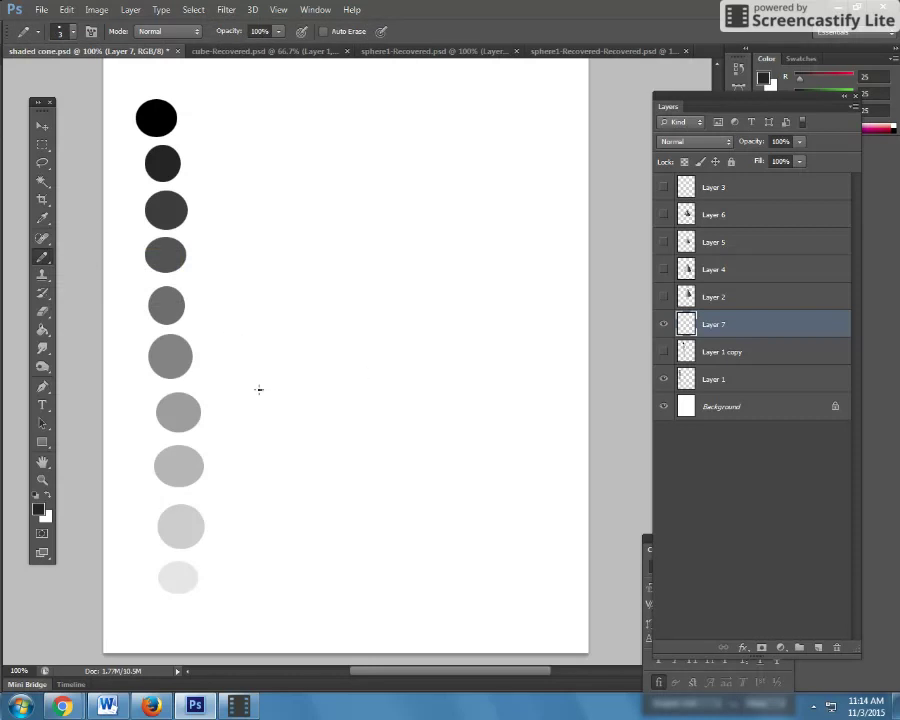
{"action": "left_click", "coordinate": [365, 199], "text": "shift"}
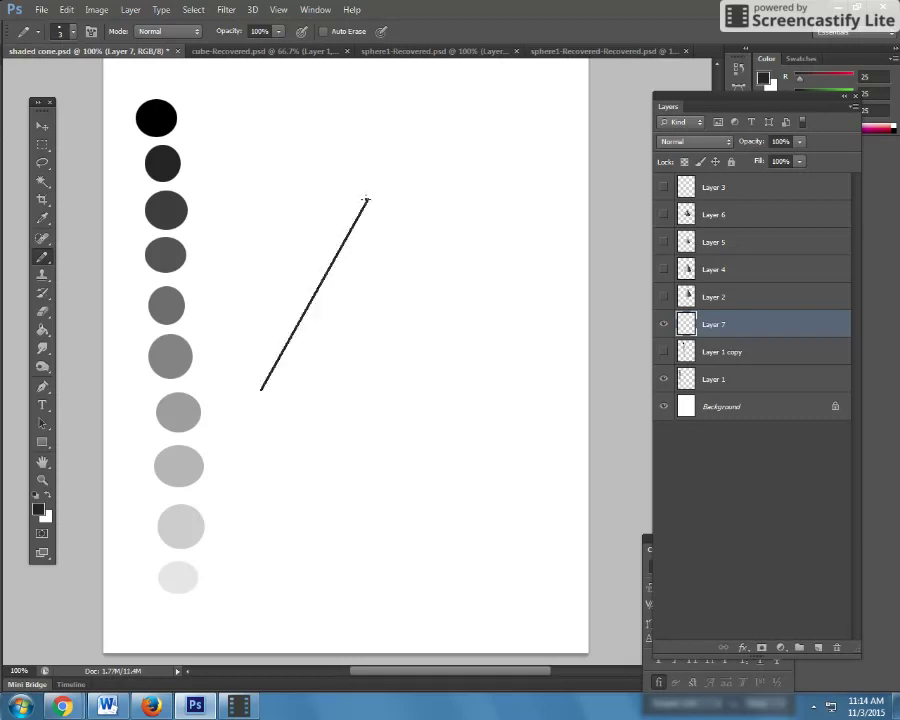
{"action": "left_click", "coordinate": [472, 392], "text": "shift"}
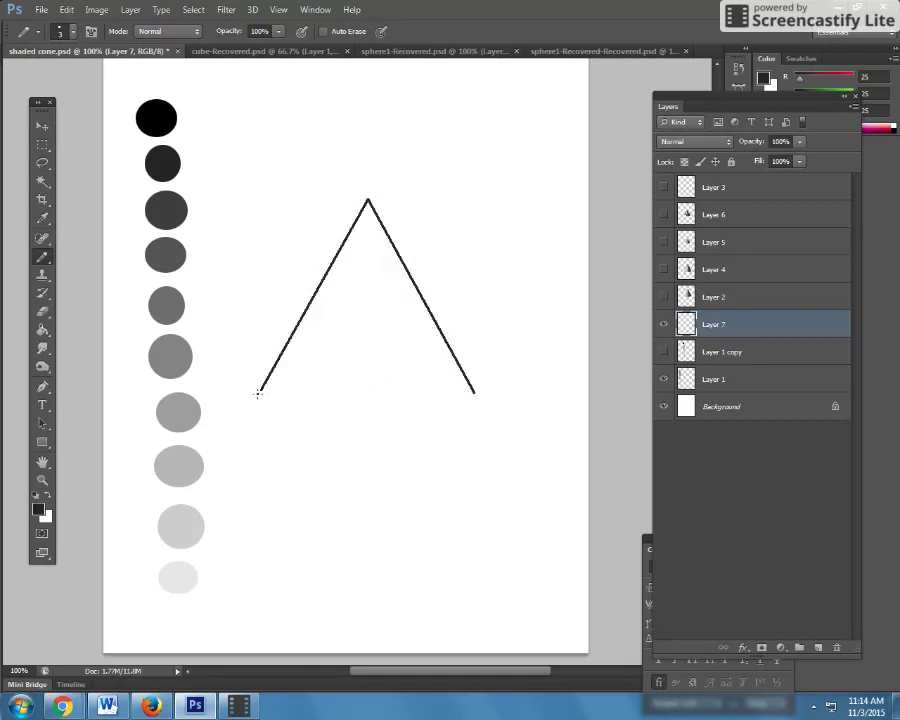
{"action": "left_click_drag", "start_coordinate": [260, 389], "coordinate": [310, 412]}
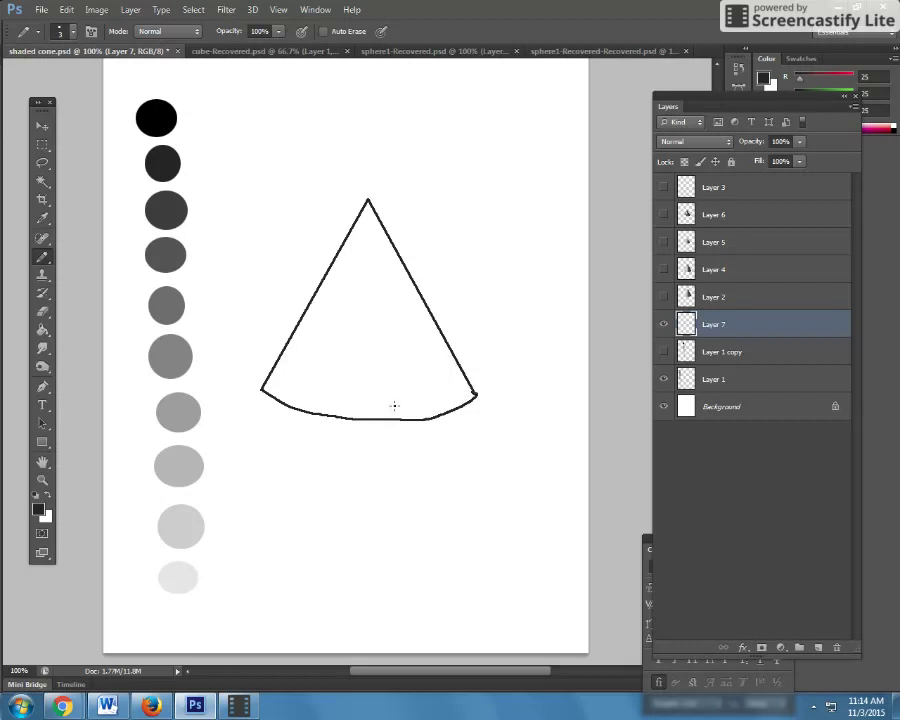
Select the interior of the cone outline with the Magic Wand
{"action": "left_click", "coordinate": [42, 125]}
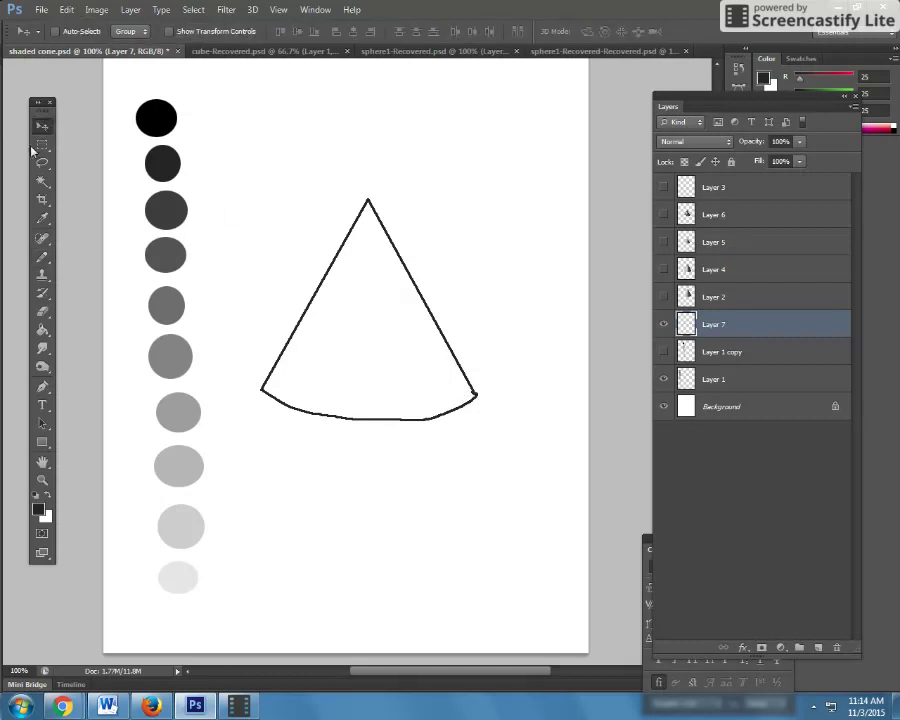
{"action": "left_click", "coordinate": [41, 181]}
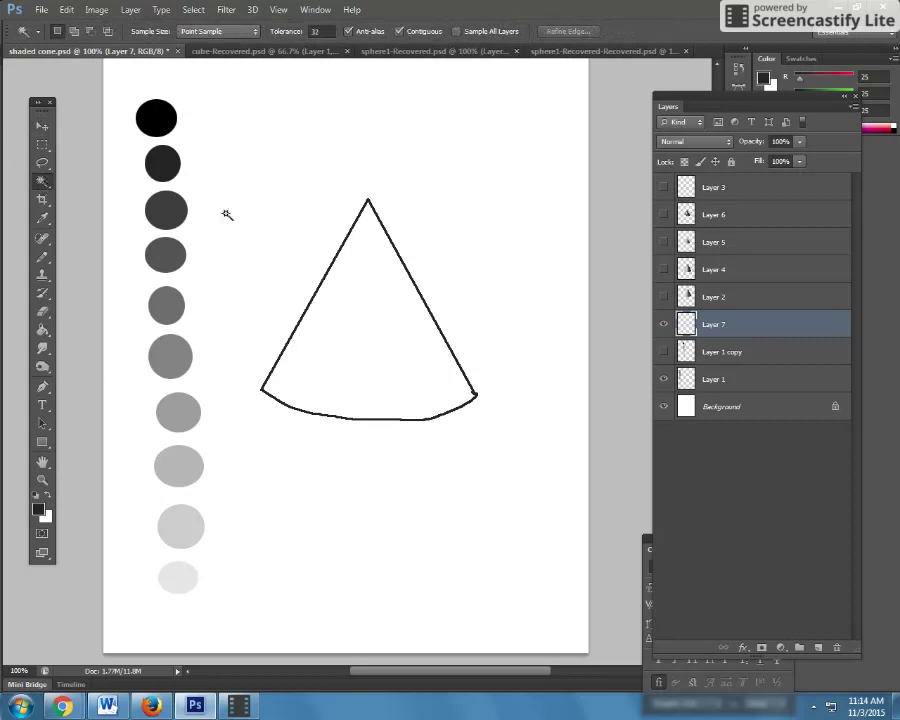
{"action": "left_click", "coordinate": [350, 322]}
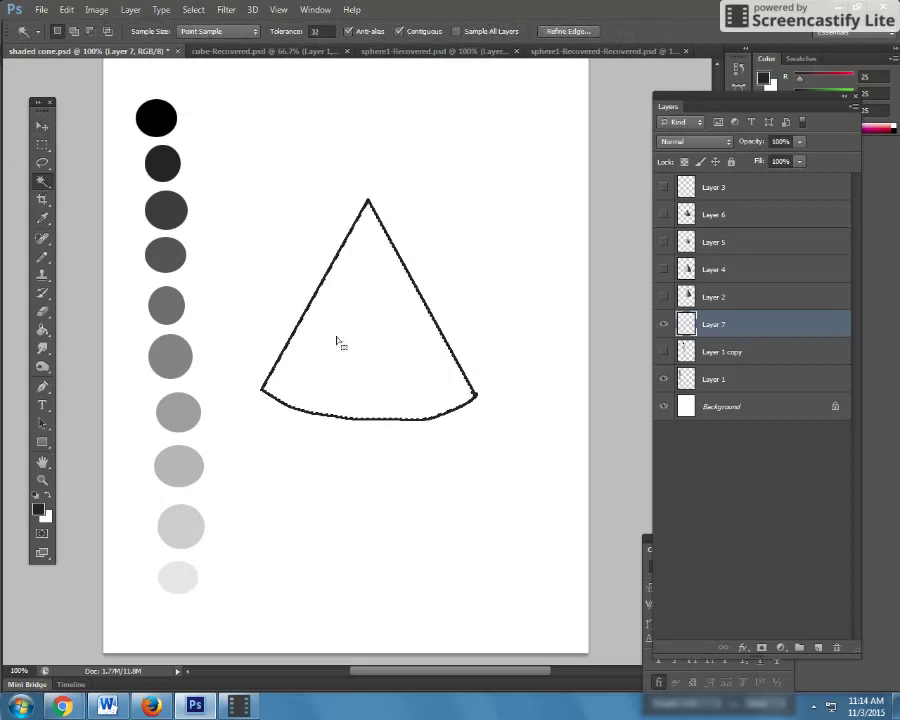
Set up the Brush tool with a soft round tip, 33 px in size and 0% hardness
{"action": "left_click", "coordinate": [42, 480]}
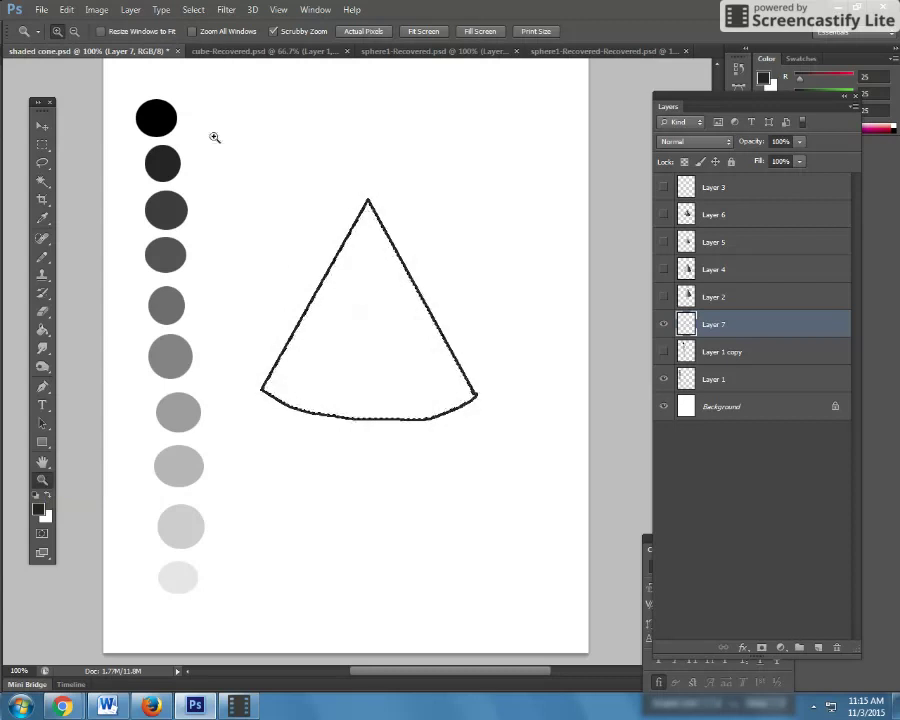
{"action": "left_click", "coordinate": [388, 348]}
{"action": "left_click", "coordinate": [388, 349]}
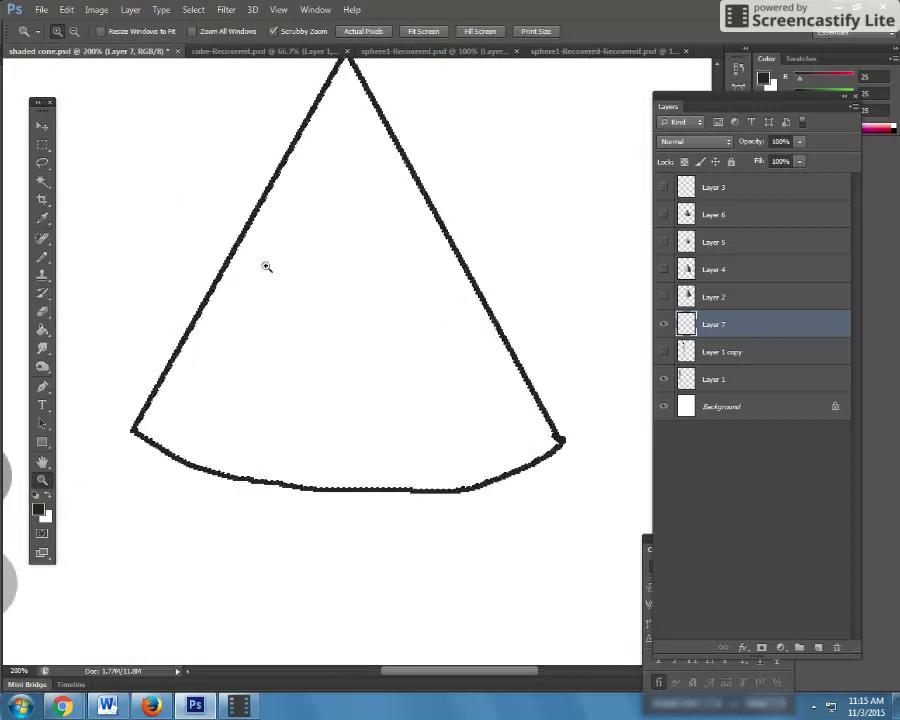
{"action": "left_click", "coordinate": [166, 248], "text": "alt"}
{"action": "left_click", "coordinate": [166, 248], "text": "alt"}
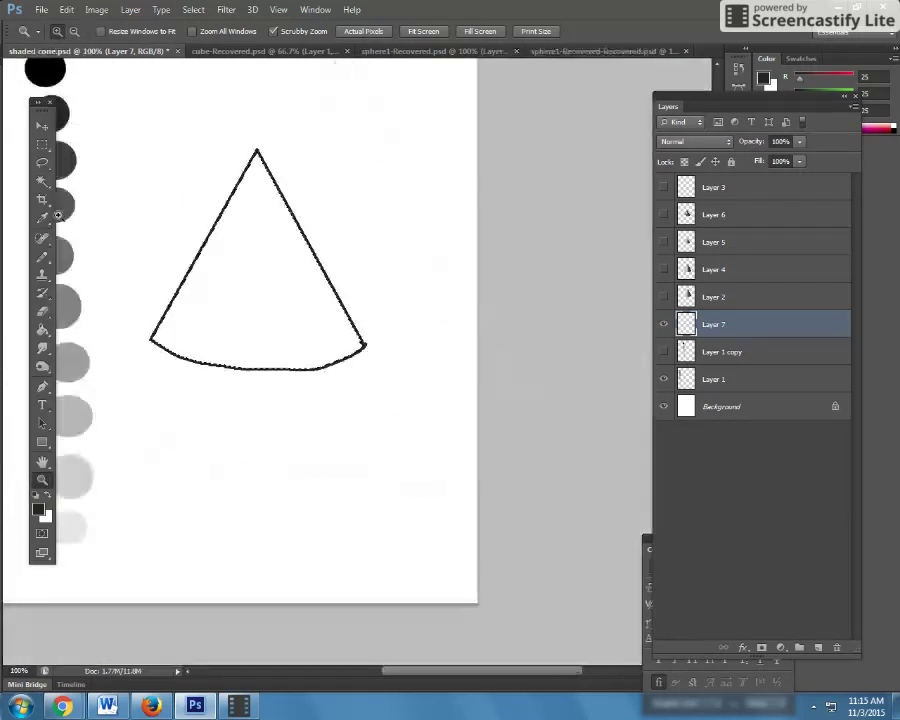
{"action": "left_click", "coordinate": [42, 257]}
{"action": "right_click", "coordinate": [42, 257]}
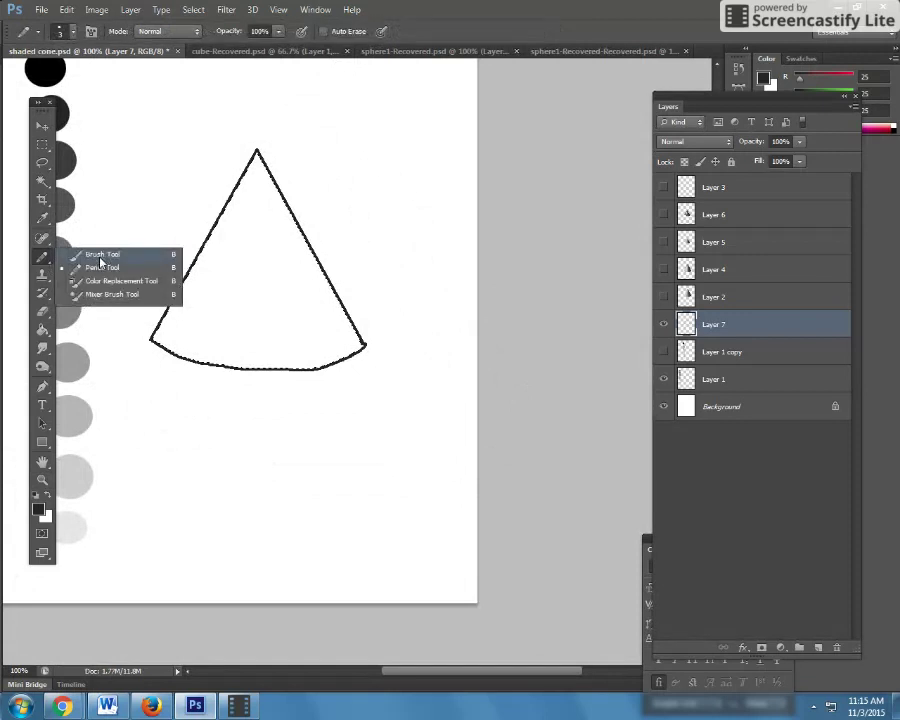
{"action": "left_click", "coordinate": [101, 256]}
{"action": "left_click", "coordinate": [60, 31]}
{"action": "left_click_drag", "start_coordinate": [30, 77], "coordinate": [41, 77]}
{"action": "scroll", "coordinate": [68, 190], "scroll_direction": "down", "scroll_amount": 5}
{"action": "left_click", "coordinate": [98, 183]}
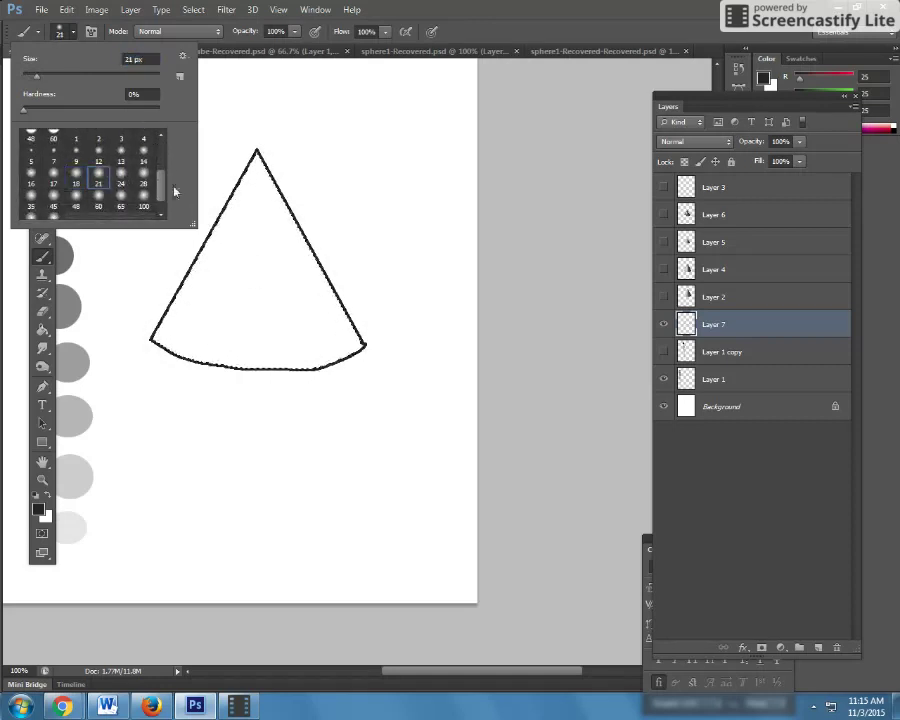
{"action": "left_click_drag", "start_coordinate": [37, 76], "coordinate": [44, 76]}
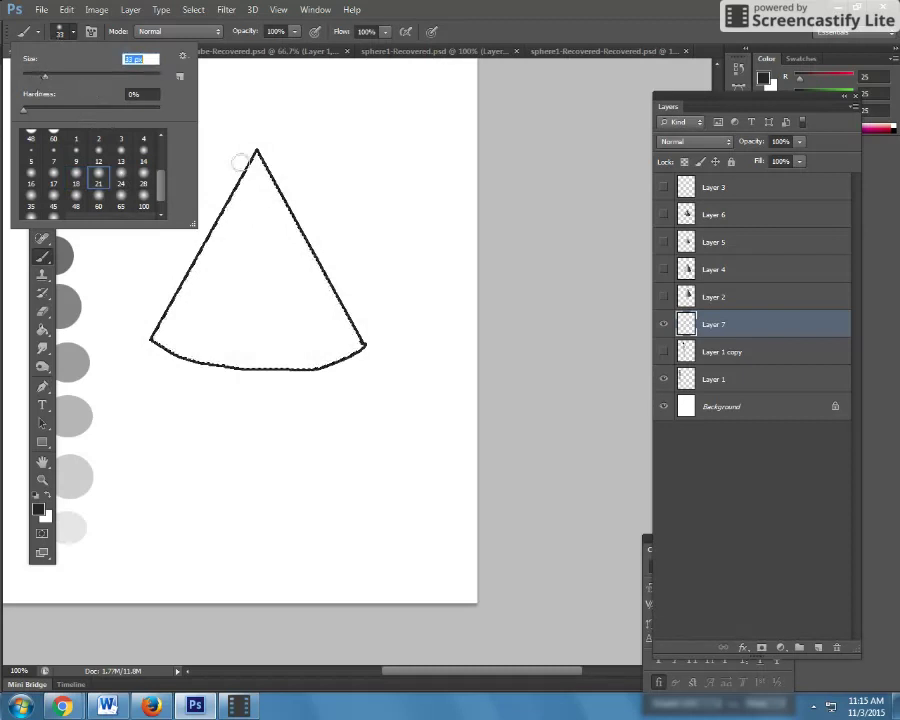
{"action": "left_click", "coordinate": [548, 191]}
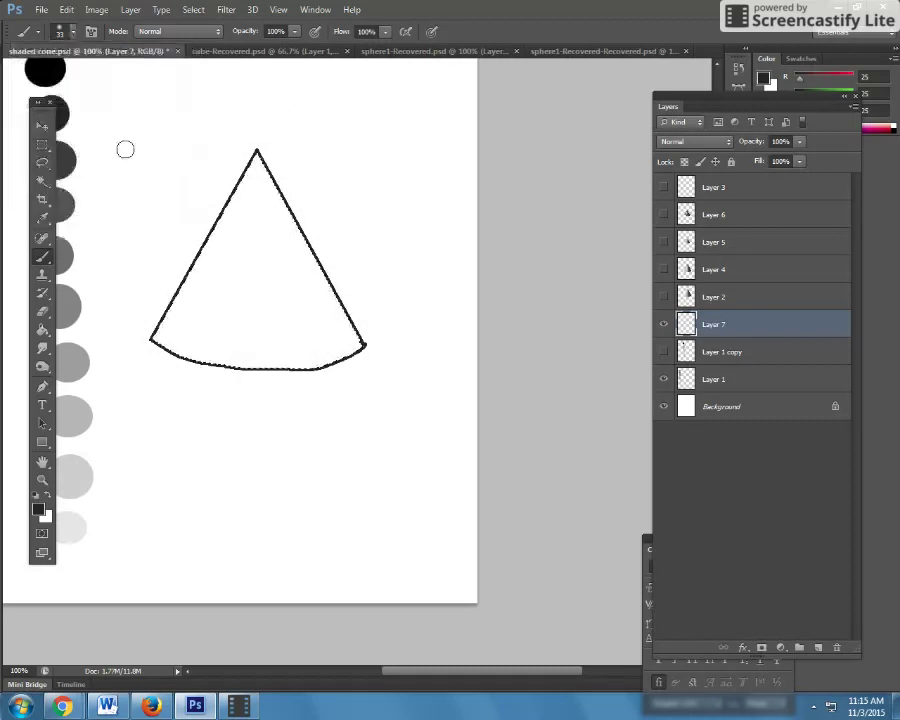
Sample the second-darkest circle of the value scale and paint a soft dark band along the cone's right side
{"action": "left_click", "coordinate": [42, 219]}
{"action": "scroll", "coordinate": [120, 195], "scroll_direction": "up", "scroll_amount": 2}
{"action": "left_click", "coordinate": [70, 154]}
{"action": "left_click", "coordinate": [42, 257]}
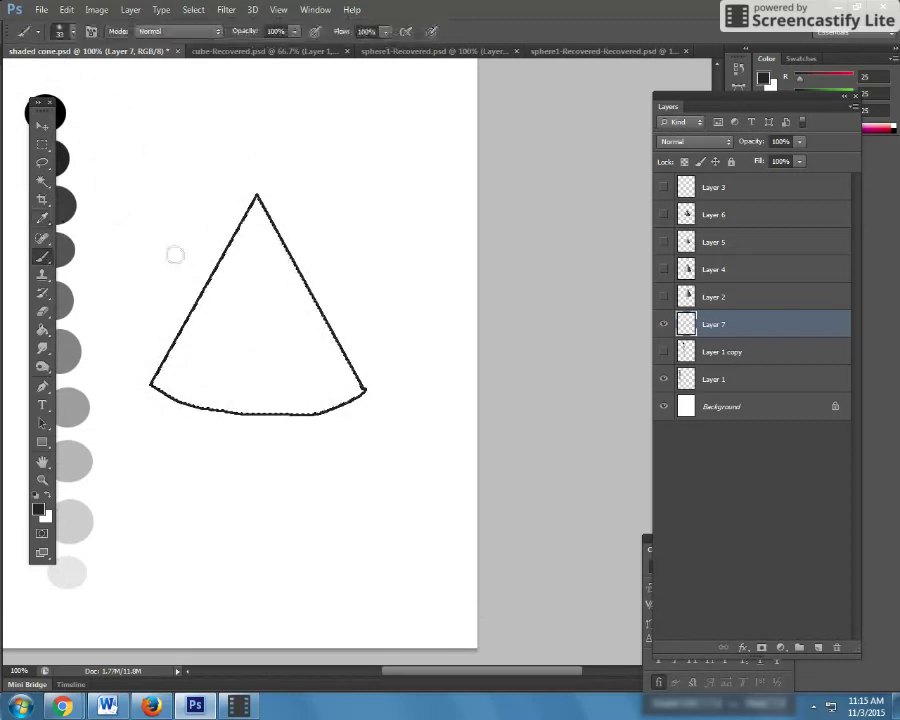
{"action": "mouse_move", "coordinate": [257, 196]}
{"action": "left_mouse_down"}
{"action": "mouse_move", "coordinate": [314, 322]}
{"action": "mouse_move", "coordinate": [365, 398]}
{"action": "left_mouse_up"}
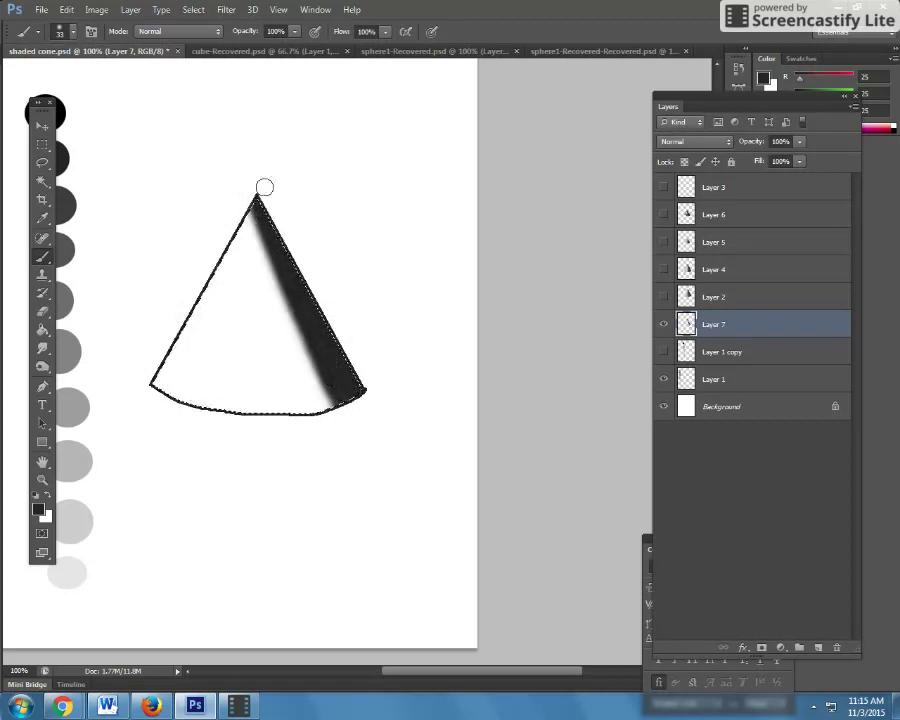
Sample the fourth value-scale circle (RGB 76) and paint a dark gray band beside the darkest one on the cone
{"action": "left_click", "coordinate": [42, 217]}
{"action": "left_click", "coordinate": [50, 255]}
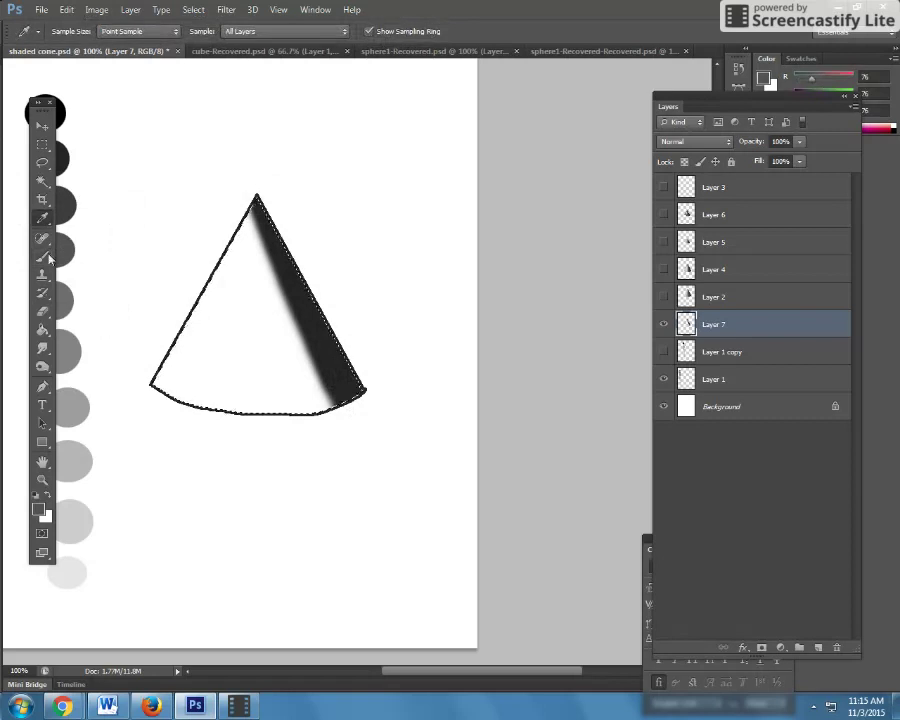
{"action": "left_click", "coordinate": [41, 258]}
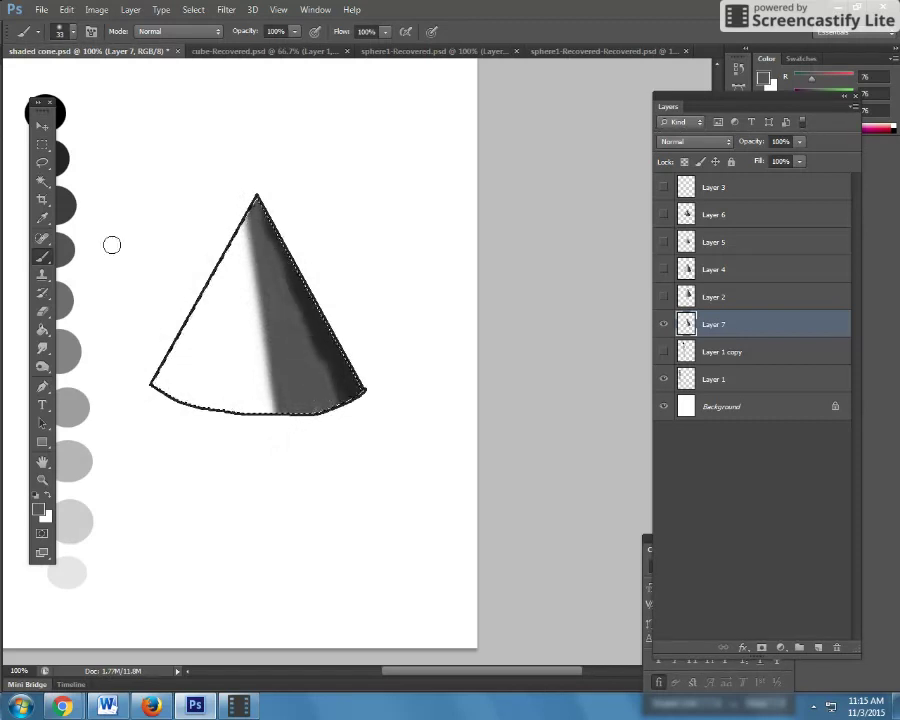
Sample the fifth value-scale circle (RGB 102) and brush a medium-dark gray band beside the dark gray one on the cone
{"action": "left_click", "coordinate": [42, 217]}
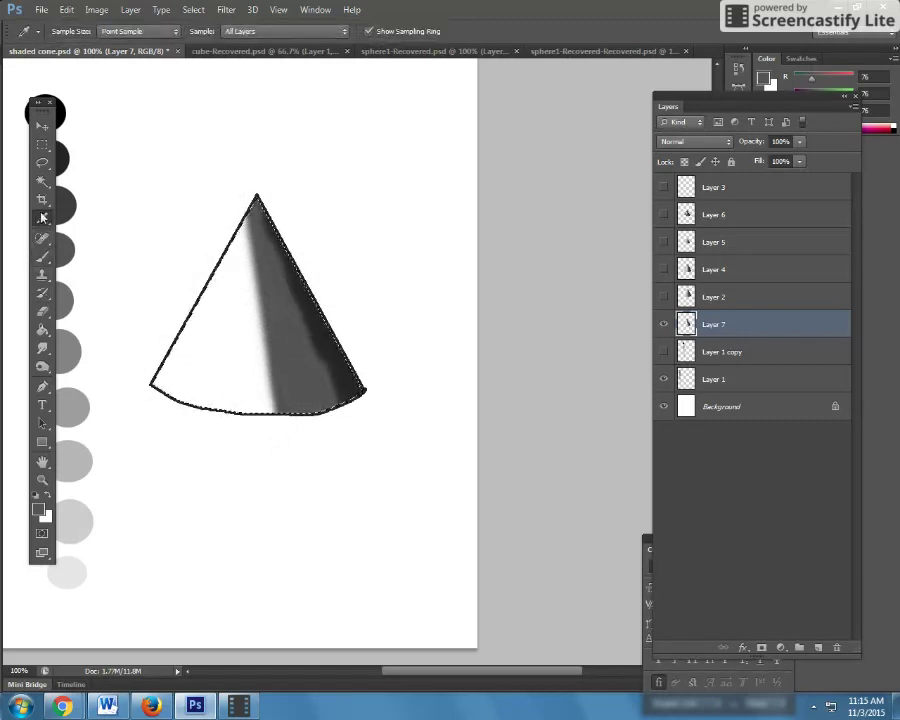
{"action": "left_click", "coordinate": [62, 348]}
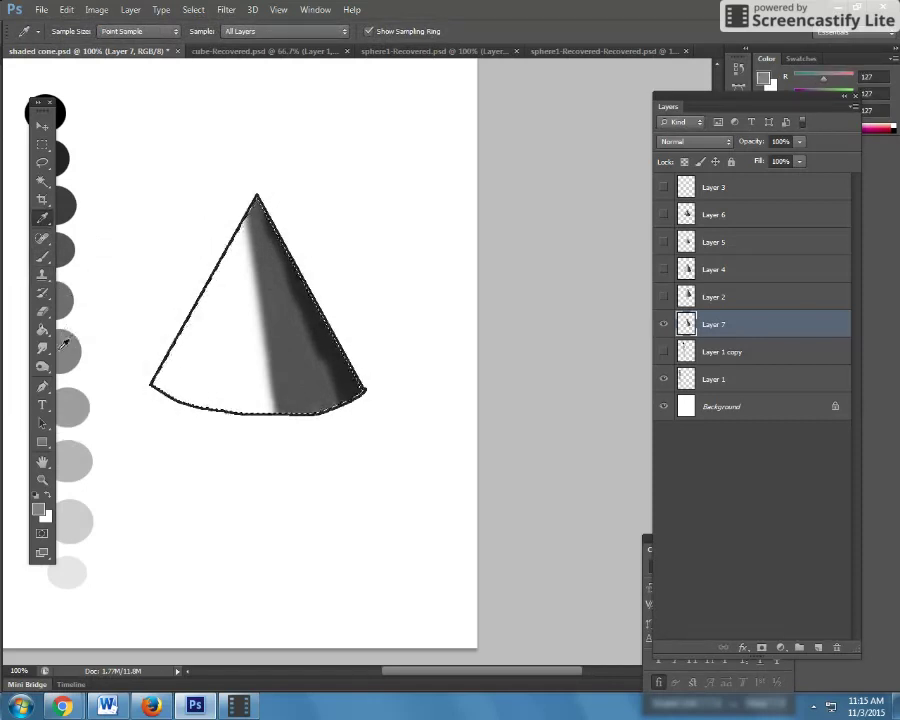
{"action": "left_click", "coordinate": [66, 214]}
{"action": "left_click", "coordinate": [42, 256]}
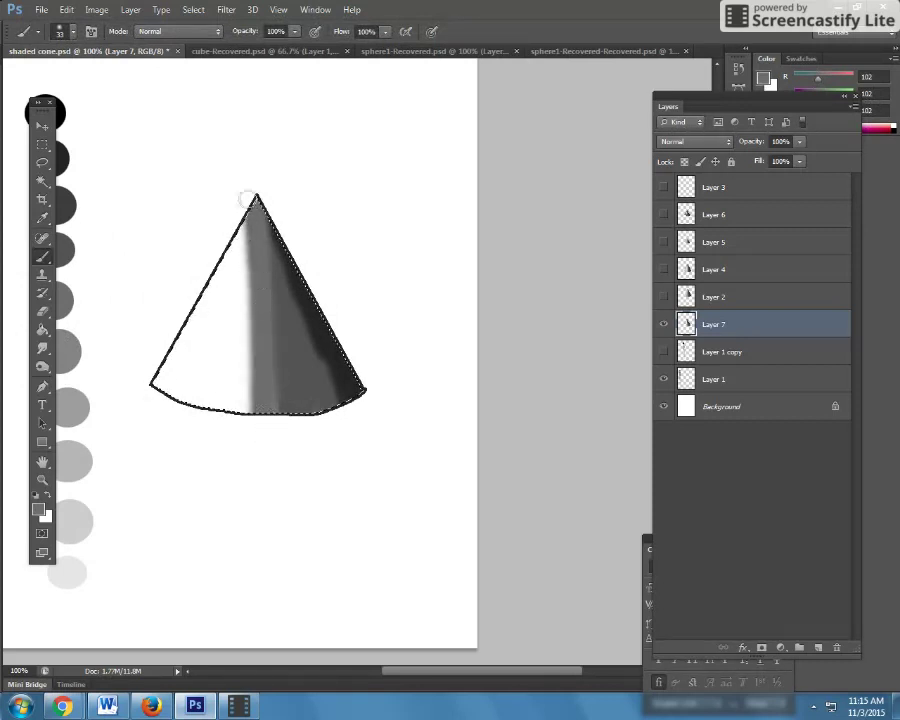
Sample the seventh value-scale circle (RGB 153) and brush a mid-gray band to the left of the RGB 102 band
{"action": "left_click", "coordinate": [42, 218]}
{"action": "left_click", "coordinate": [80, 402]}
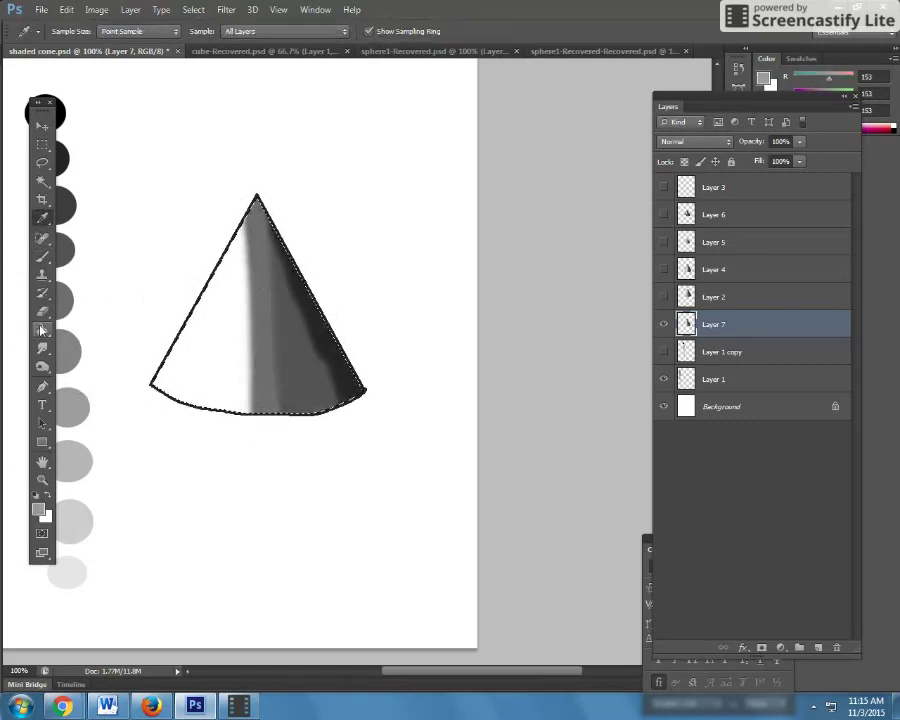
{"action": "key", "text": "b"}
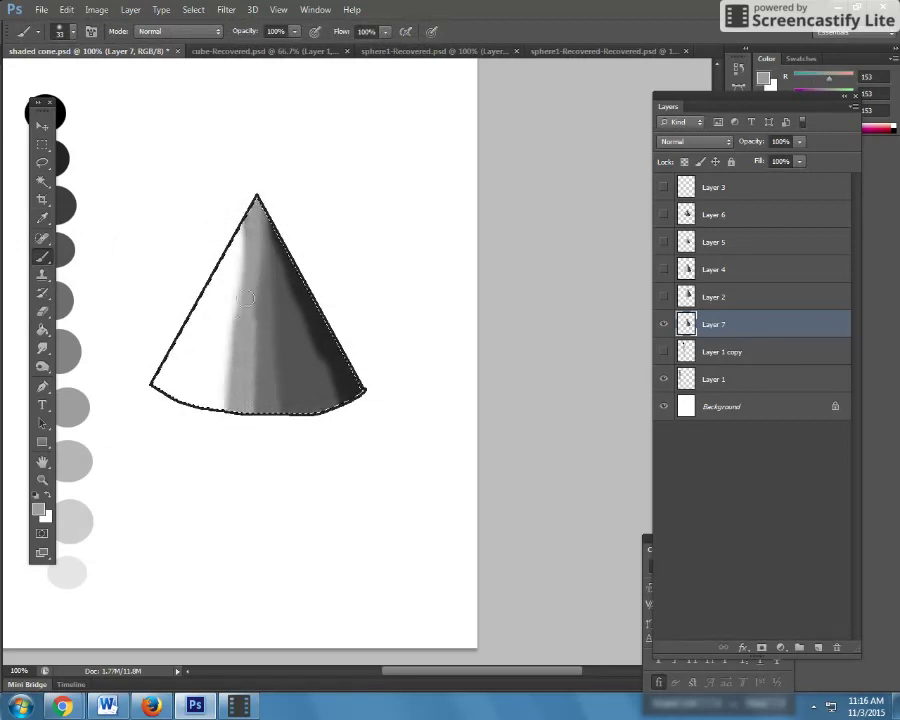
Sample the eighth value-scale circle (RGB 178) and brush a light gray band left of the mid-gray one
{"action": "left_click", "coordinate": [42, 218]}
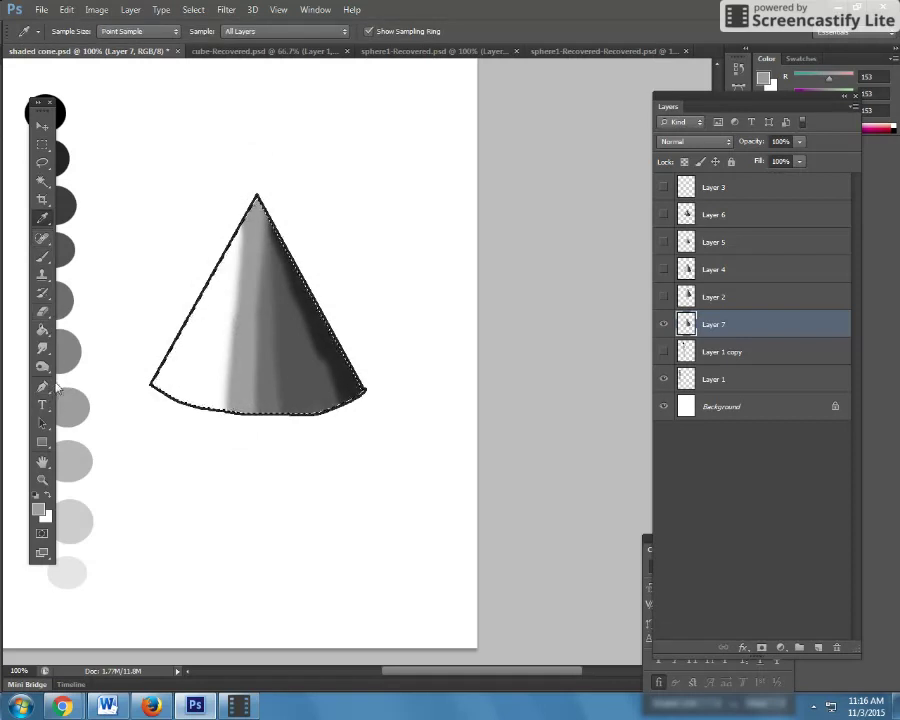
{"action": "left_click", "coordinate": [70, 476]}
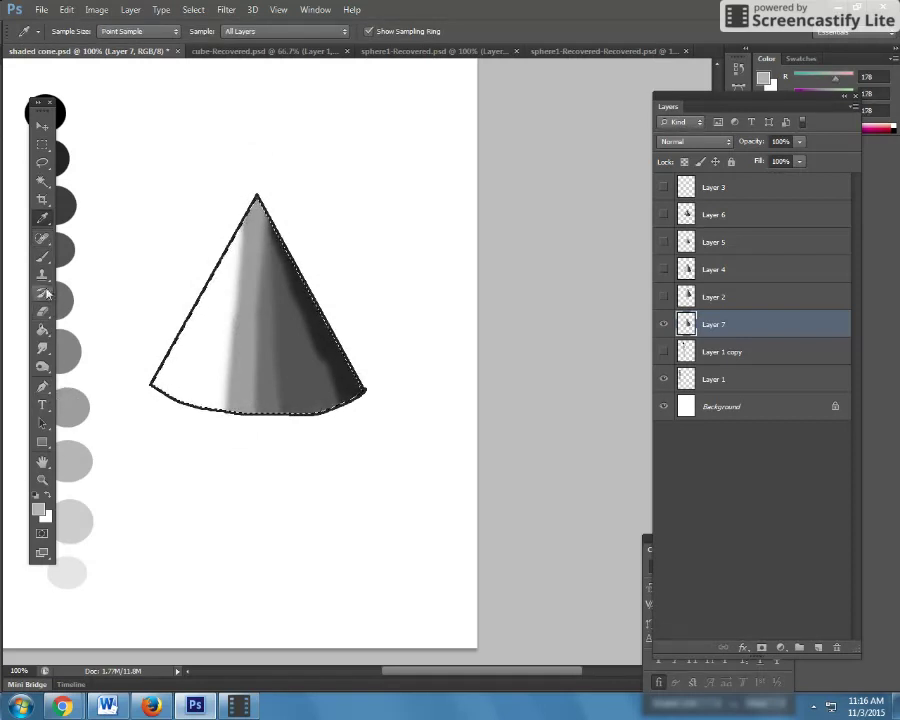
{"action": "key", "text": "b"}
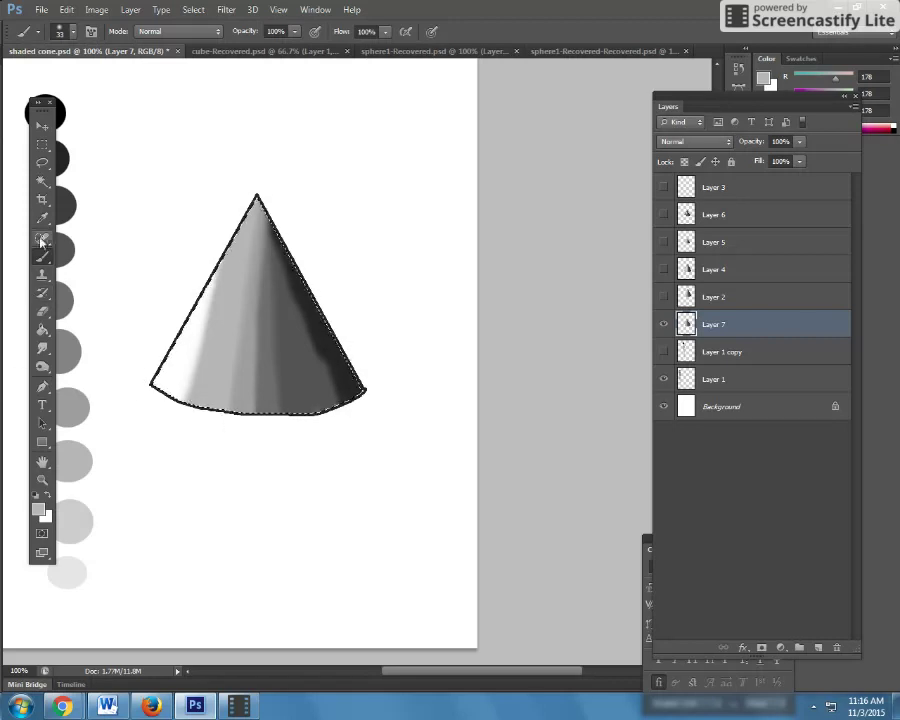
Sample the lightest value-scale circle (RGB 229) and fill the remaining white strip along the cone's left side with the brush
{"action": "key", "text": "i"}
{"action": "left_click", "coordinate": [73, 572]}
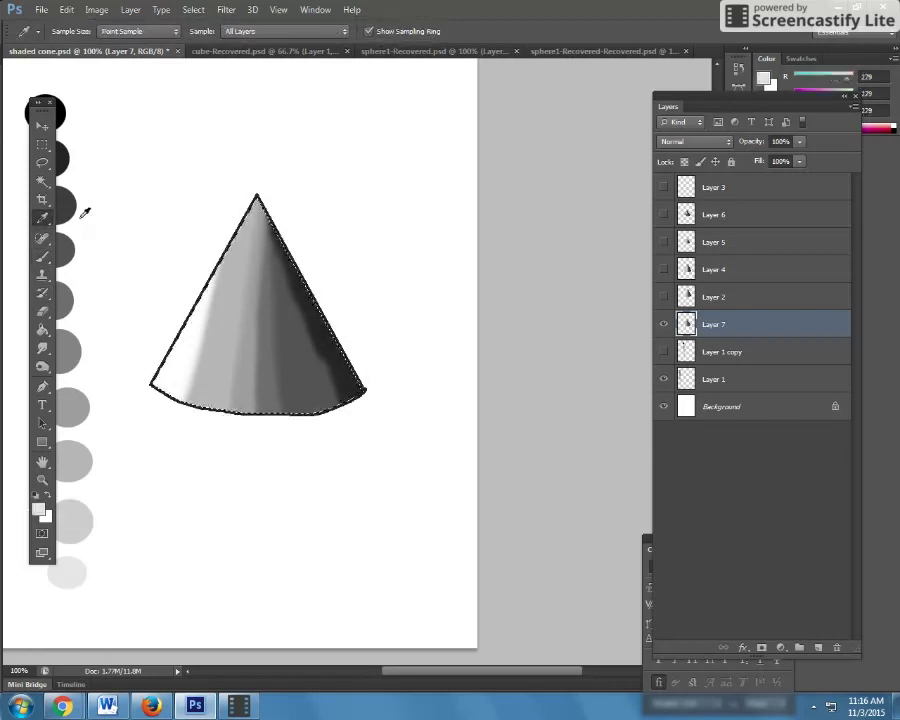
{"action": "left_click", "coordinate": [42, 257]}
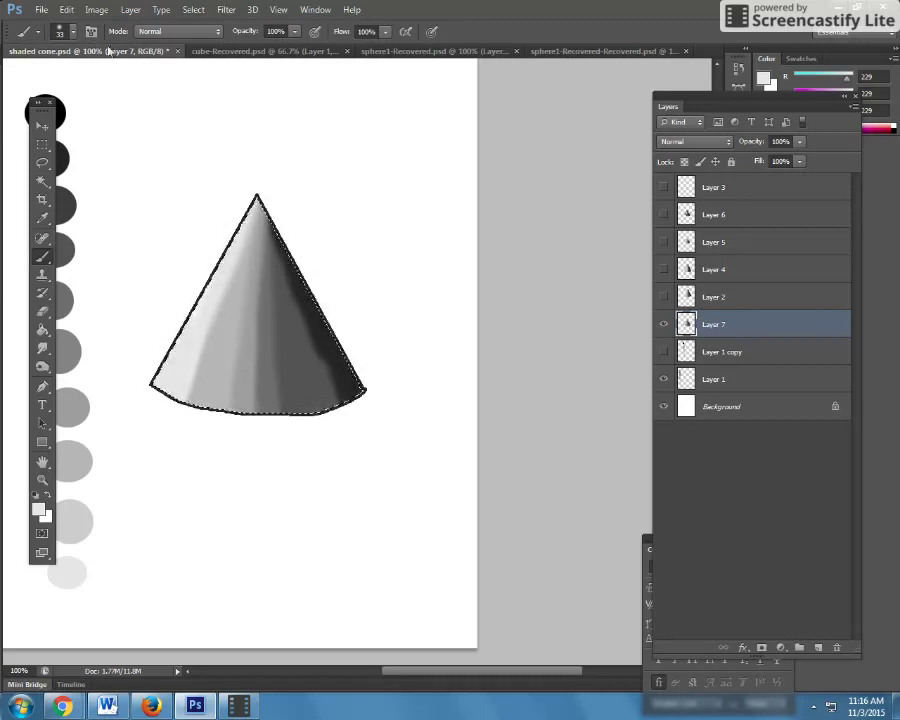
Add a new layer and draw black curved contour lines across the cone with the 3 px Pencil tool
{"action": "left_click", "coordinate": [42, 126]}
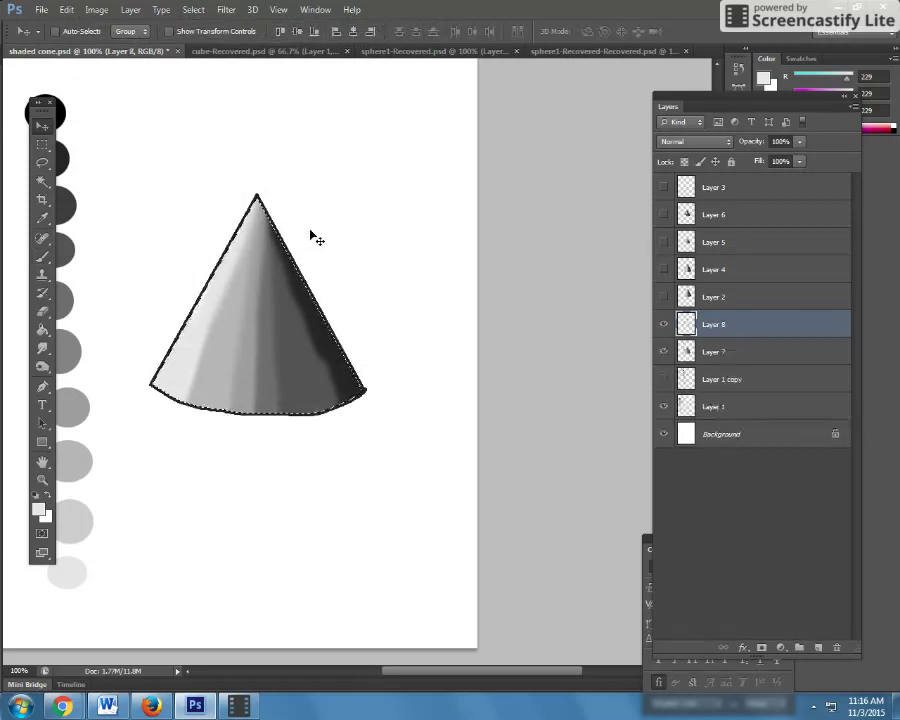
{"action": "left_click", "coordinate": [42, 256]}
{"action": "right_click", "coordinate": [42, 256]}
{"action": "left_click", "coordinate": [88, 272]}
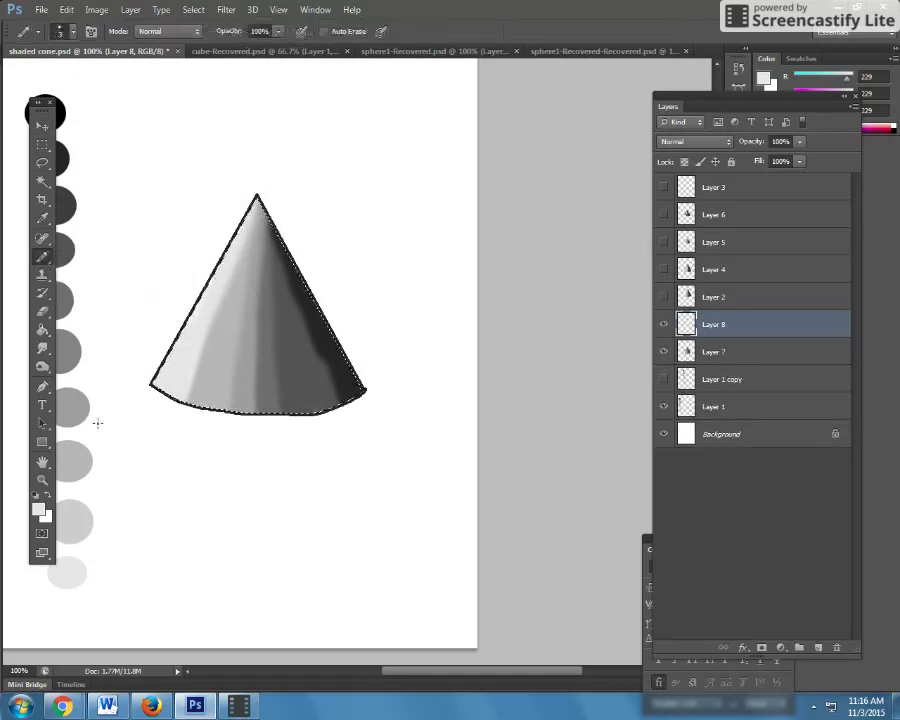
{"action": "left_click", "coordinate": [35, 497]}
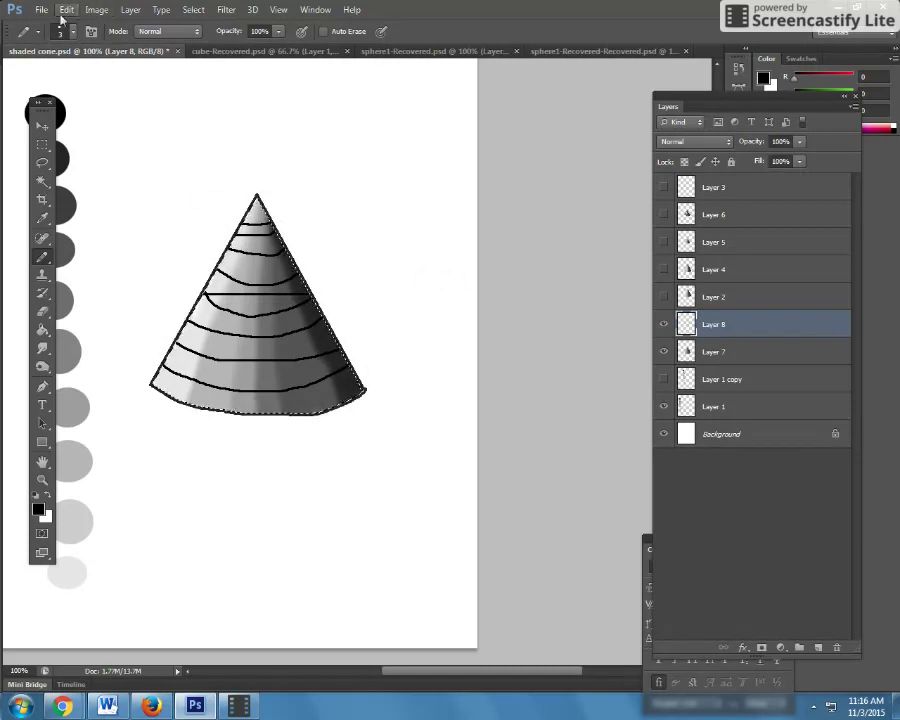
Replace the contour-line layer with a new layer, draw a black grid of curved and lengthwise lines over the cone, and hide it
{"action": "left_click_drag", "start_coordinate": [730, 324], "coordinate": [837, 647]}
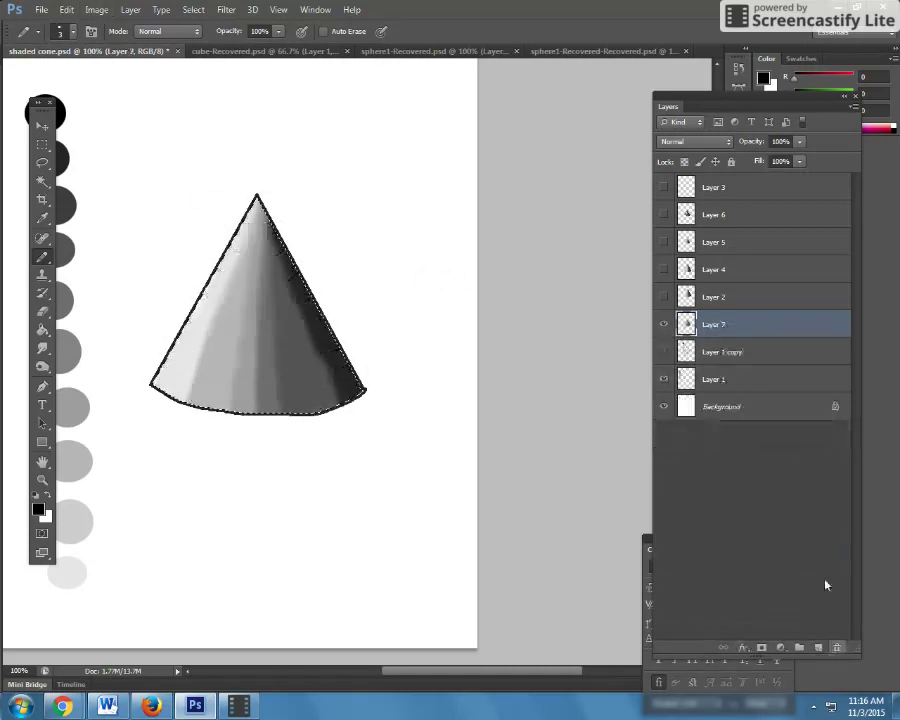
{"action": "left_click", "coordinate": [817, 647]}
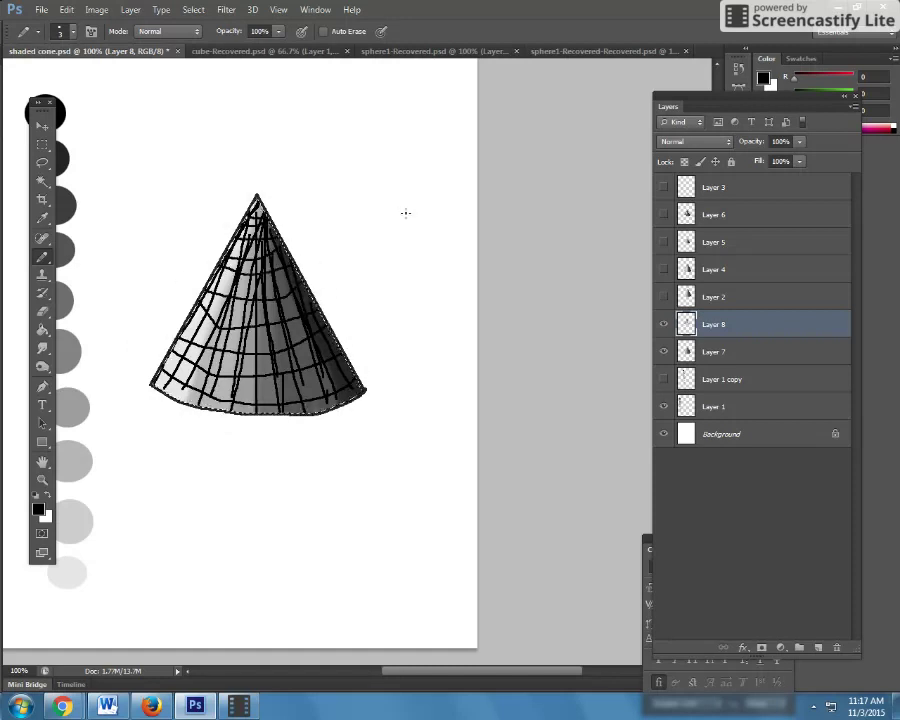
{"action": "left_click", "coordinate": [660, 325]}
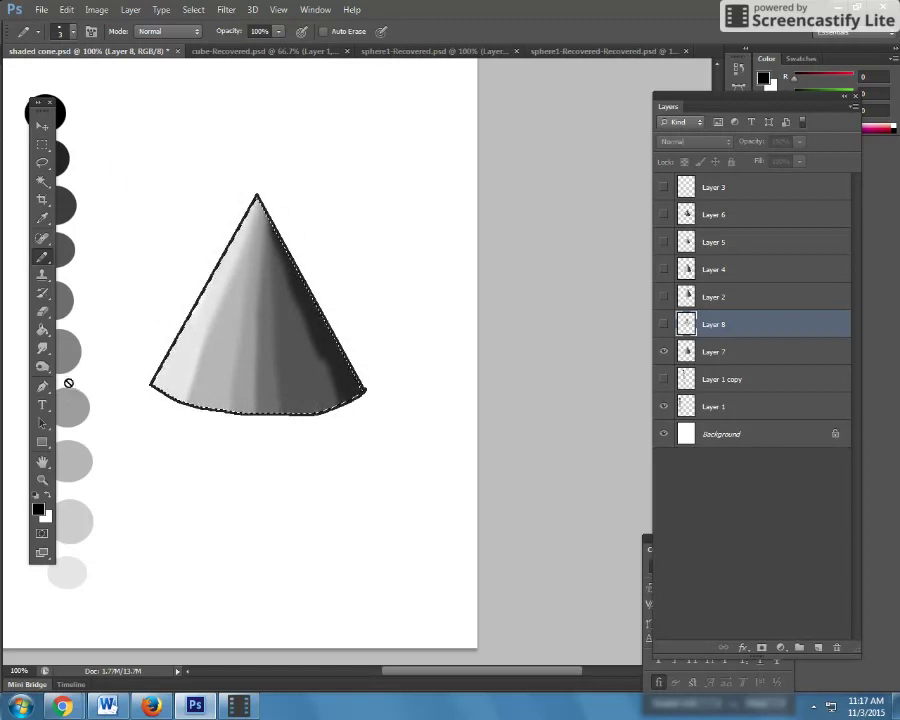
Activate the Smudge tool and make the shaded cone layer, Layer 7, the active layer
{"action": "left_click", "coordinate": [42, 348]}
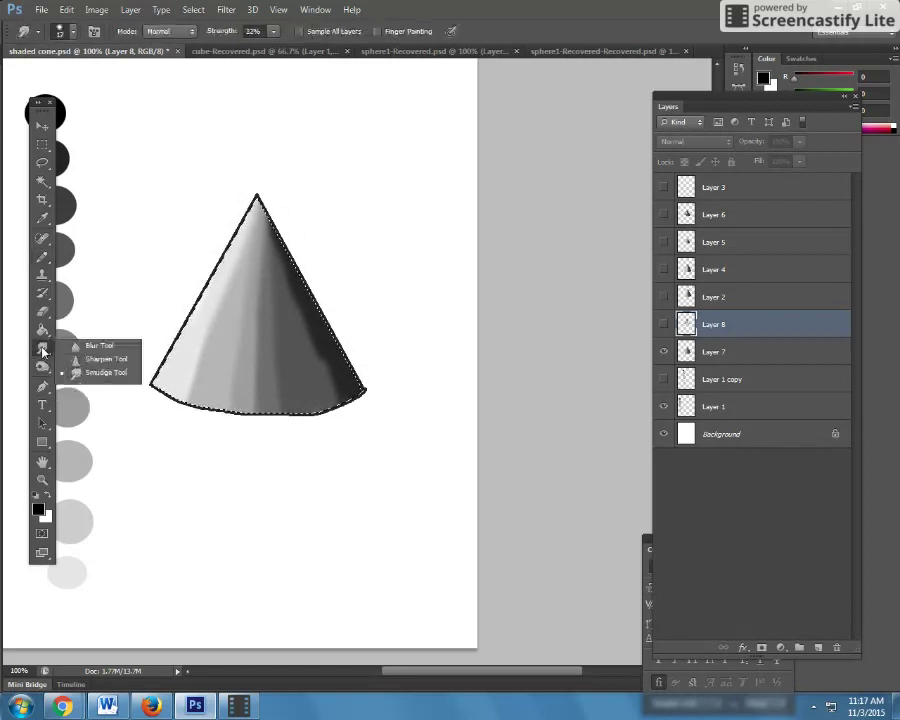
{"action": "left_click", "coordinate": [90, 372]}
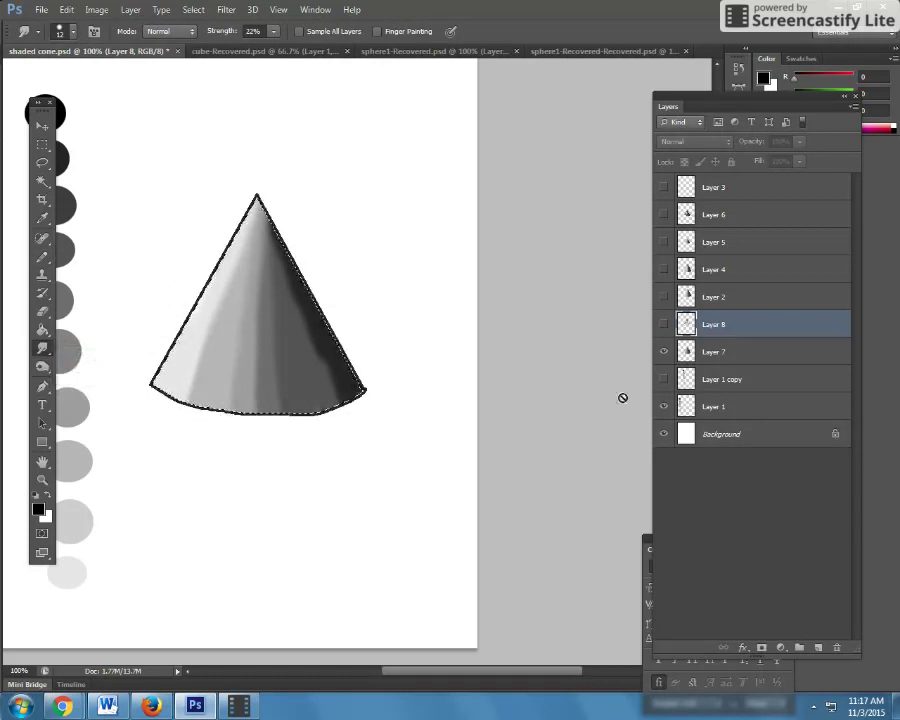
{"action": "left_click", "coordinate": [701, 354]}
{"action": "left_click", "coordinate": [664, 351]}
{"action": "left_click", "coordinate": [664, 351]}
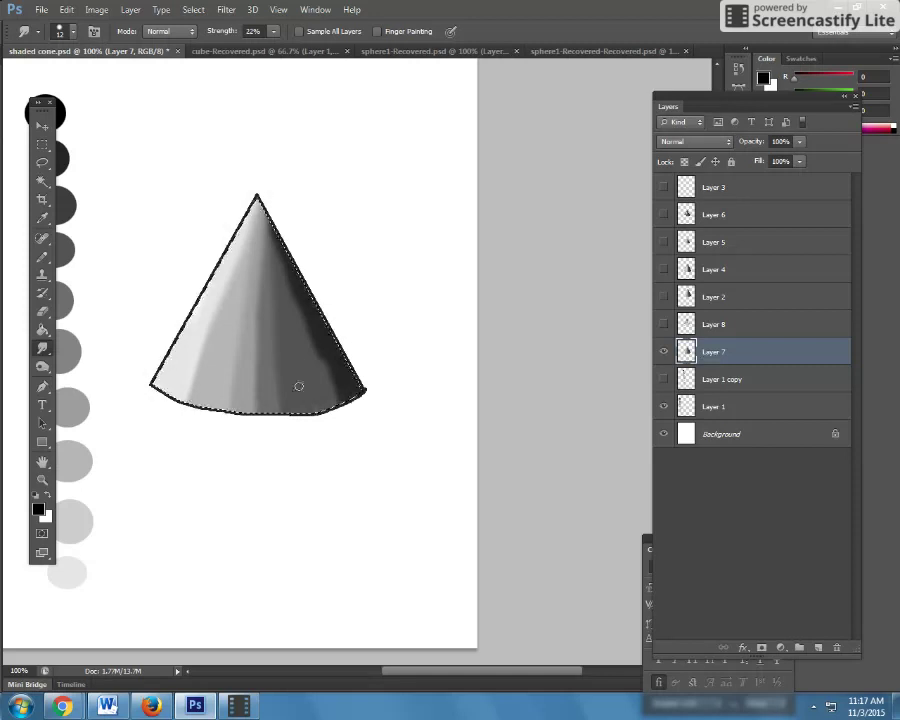
Set the Smudge tool's strength to 26% and its brush size to 26 px
{"action": "left_click", "coordinate": [274, 32]}
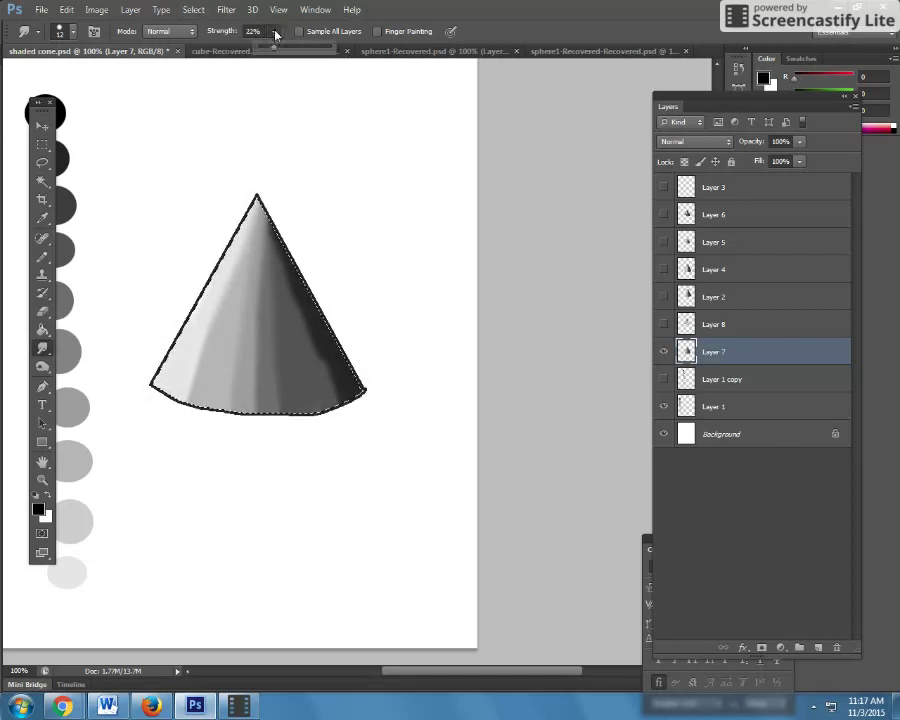
{"action": "left_click", "coordinate": [77, 35]}
{"action": "left_click_drag", "start_coordinate": [31, 78], "coordinate": [39, 79]}
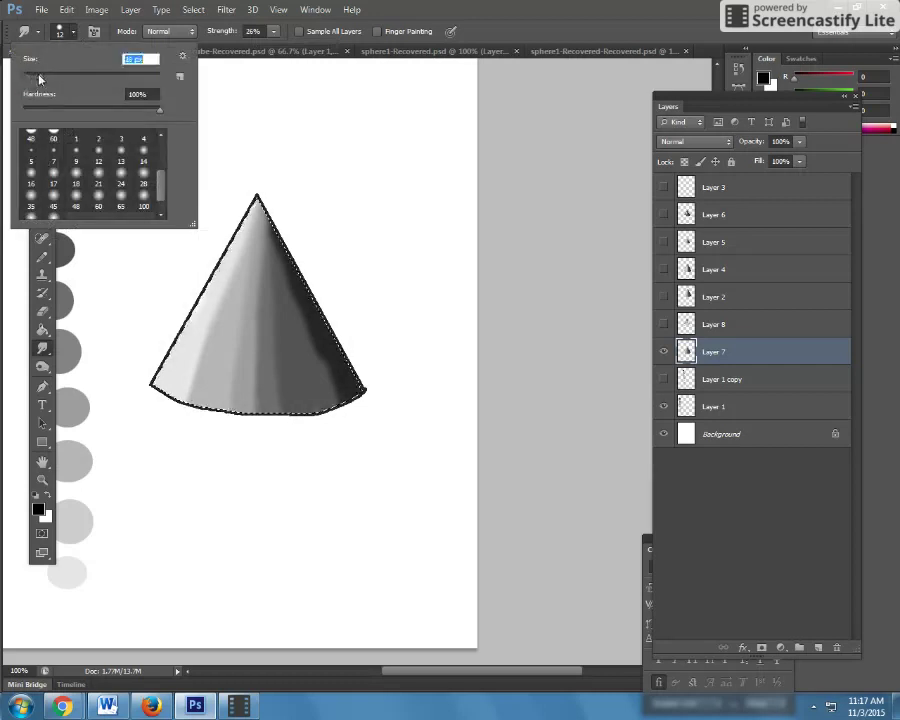
{"action": "left_click", "coordinate": [304, 192]}
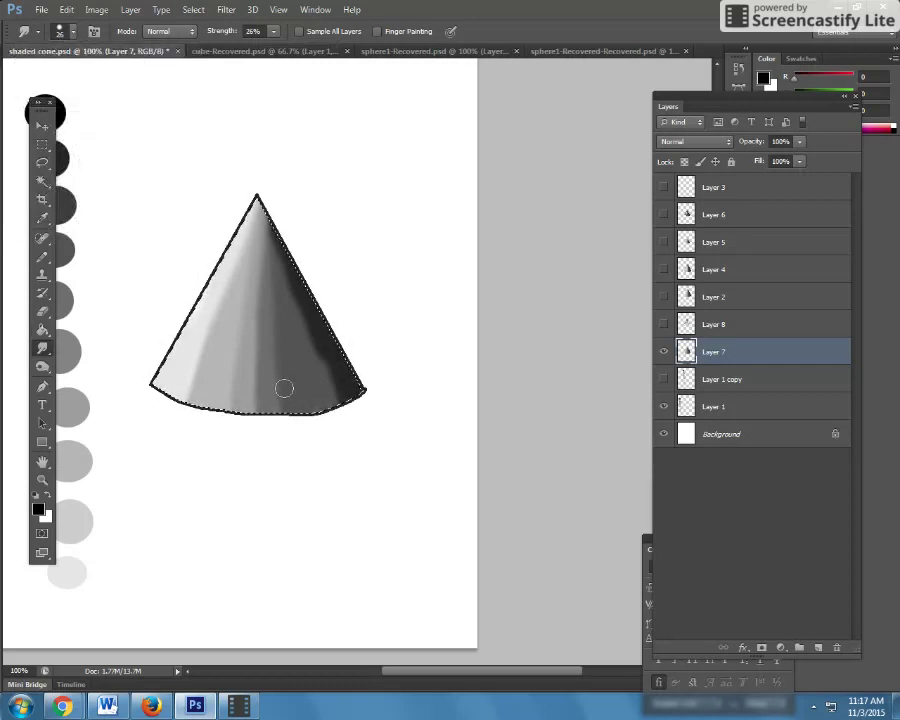
Reduce the Smudge brush to 17 px and smudge the gray bands into each other with sideways strokes across the cone
{"action": "left_click", "coordinate": [42, 479]}
{"action": "left_click", "coordinate": [240, 449], "text": "alt"}
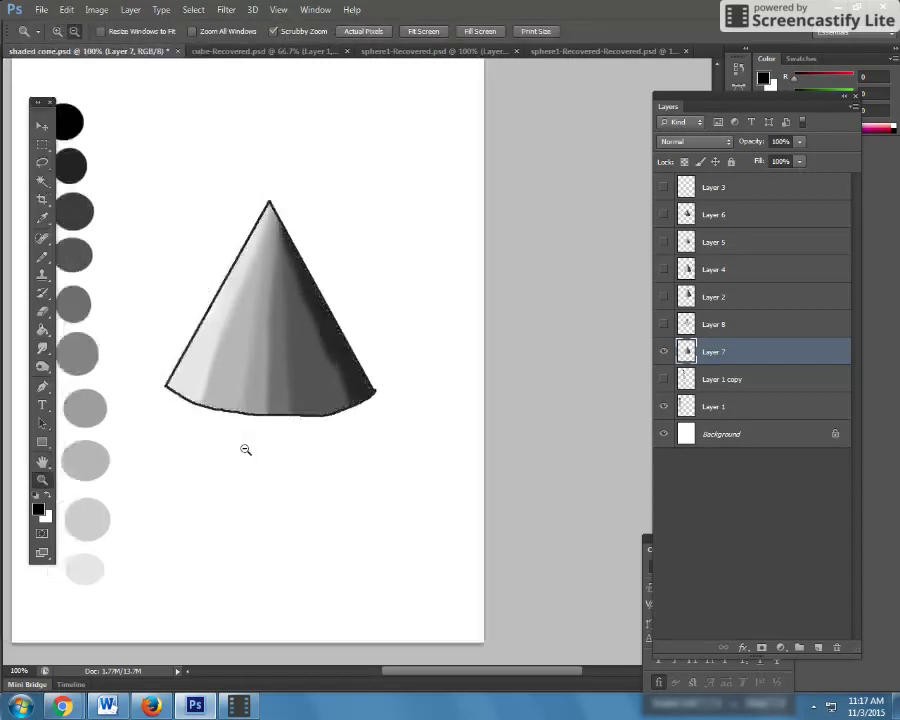
{"action": "left_click_drag", "start_coordinate": [316, 372], "coordinate": [258, 388]}
{"action": "key", "text": "h"}
{"action": "left_click", "coordinate": [42, 347]}
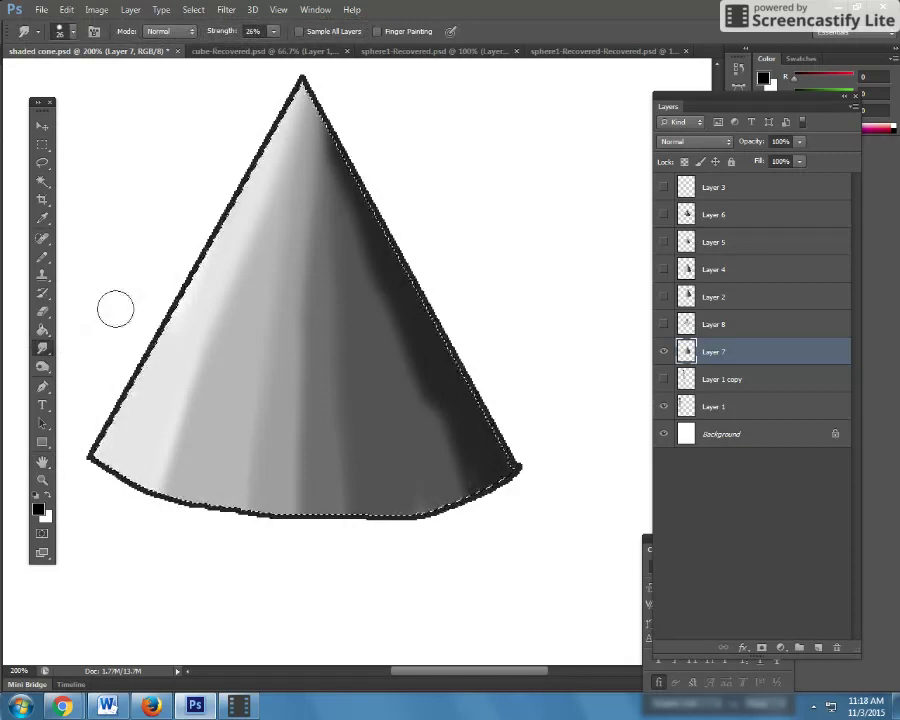
{"action": "left_click", "coordinate": [66, 31]}
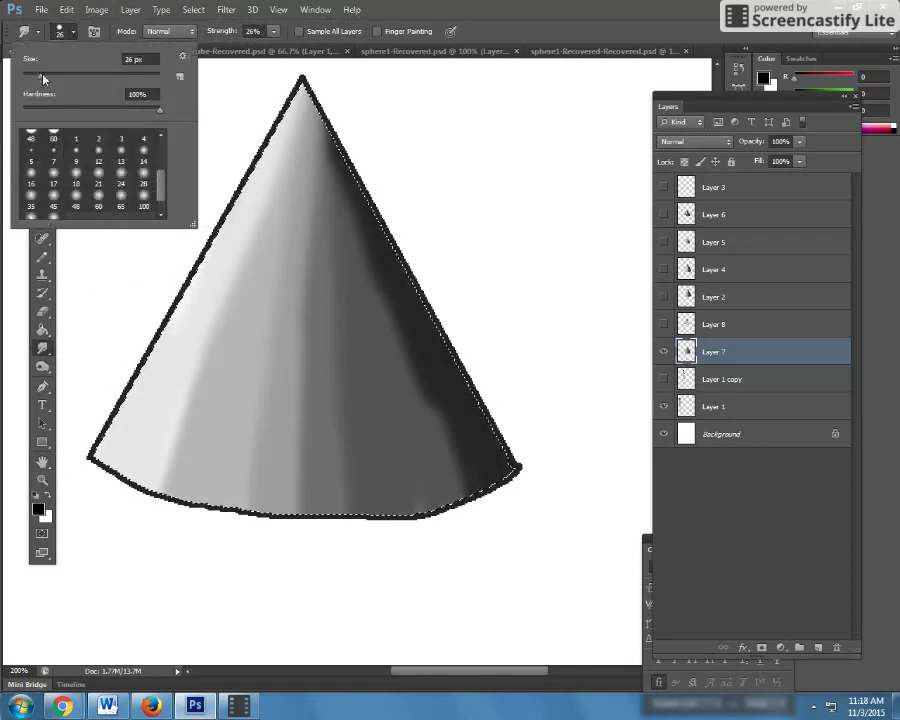
{"action": "mouse_move", "coordinate": [530, 400]}
{"action": "left_mouse_down"}
{"action": "mouse_move", "coordinate": [509, 440]}
{"action": "mouse_move", "coordinate": [428, 482]}
{"action": "mouse_move", "coordinate": [183, 462]}
{"action": "mouse_move", "coordinate": [270, 483]}
{"action": "mouse_move", "coordinate": [321, 480]}
{"action": "mouse_move", "coordinate": [149, 433]}
{"action": "mouse_move", "coordinate": [159, 464]}
{"action": "mouse_move", "coordinate": [274, 468]}
{"action": "mouse_move", "coordinate": [177, 479]}
{"action": "mouse_move", "coordinate": [288, 499]}
{"action": "mouse_move", "coordinate": [115, 449]}
{"action": "mouse_move", "coordinate": [418, 451]}
{"action": "mouse_move", "coordinate": [296, 440]}
{"action": "mouse_move", "coordinate": [277, 425]}
{"action": "mouse_move", "coordinate": [214, 419]}
{"action": "mouse_move", "coordinate": [152, 391]}
{"action": "mouse_move", "coordinate": [395, 350]}
{"action": "mouse_move", "coordinate": [161, 347]}
{"action": "mouse_move", "coordinate": [312, 361]}
{"action": "mouse_move", "coordinate": [249, 348]}
{"action": "mouse_move", "coordinate": [369, 322]}
{"action": "mouse_move", "coordinate": [191, 296]}
{"action": "mouse_move", "coordinate": [418, 312]}
{"action": "mouse_move", "coordinate": [245, 287]}
{"action": "mouse_move", "coordinate": [376, 286]}
{"action": "mouse_move", "coordinate": [198, 263]}
{"action": "mouse_move", "coordinate": [398, 237]}
{"action": "mouse_move", "coordinate": [180, 243]}
{"action": "mouse_move", "coordinate": [436, 241]}
{"action": "mouse_move", "coordinate": [191, 239]}
{"action": "mouse_move", "coordinate": [403, 233]}
{"action": "mouse_move", "coordinate": [267, 228]}
{"action": "mouse_move", "coordinate": [244, 216]}
{"action": "mouse_move", "coordinate": [333, 200]}
{"action": "mouse_move", "coordinate": [306, 186]}
{"action": "mouse_move", "coordinate": [330, 182]}
{"action": "mouse_move", "coordinate": [284, 169]}
{"action": "mouse_move", "coordinate": [256, 148]}
{"action": "mouse_move", "coordinate": [301, 110]}
{"action": "left_mouse_up"}
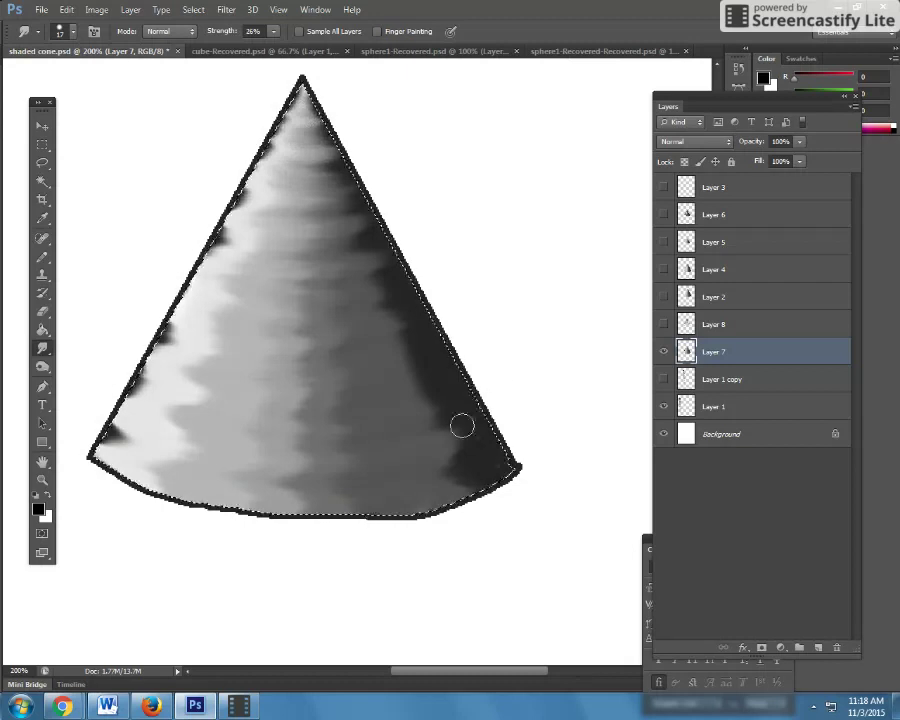
Smudge away the streaks and dark smears in the cone's light and middle tones, working from the left edge toward the dark side
{"action": "mouse_move", "coordinate": [200, 437]}
{"action": "left_mouse_down"}
{"action": "mouse_move", "coordinate": [162, 486]}
{"action": "mouse_move", "coordinate": [171, 455]}
{"action": "mouse_move", "coordinate": [142, 488]}
{"action": "mouse_move", "coordinate": [129, 487]}
{"action": "mouse_move", "coordinate": [138, 464]}
{"action": "mouse_move", "coordinate": [152, 455]}
{"action": "mouse_move", "coordinate": [133, 499]}
{"action": "mouse_move", "coordinate": [165, 380]}
{"action": "mouse_move", "coordinate": [132, 417]}
{"action": "mouse_move", "coordinate": [134, 384]}
{"action": "mouse_move", "coordinate": [96, 457]}
{"action": "mouse_move", "coordinate": [177, 340]}
{"action": "mouse_move", "coordinate": [181, 363]}
{"action": "mouse_move", "coordinate": [114, 487]}
{"action": "mouse_move", "coordinate": [165, 389]}
{"action": "mouse_move", "coordinate": [211, 384]}
{"action": "mouse_move", "coordinate": [189, 427]}
{"action": "left_mouse_up"}
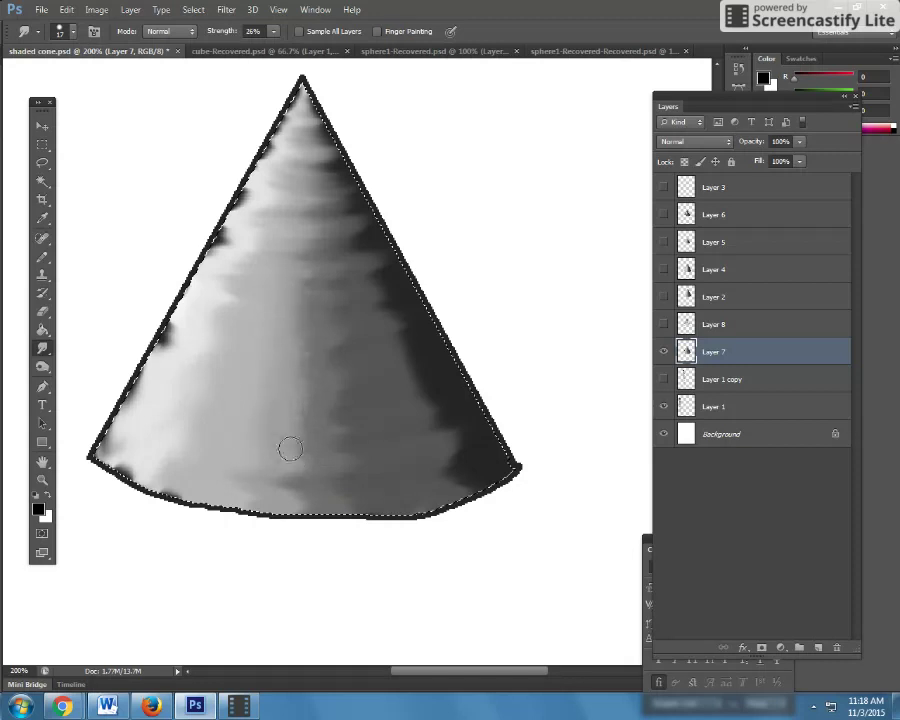
{"action": "left_click_drag", "start_coordinate": [308, 405], "coordinate": [289, 524]}
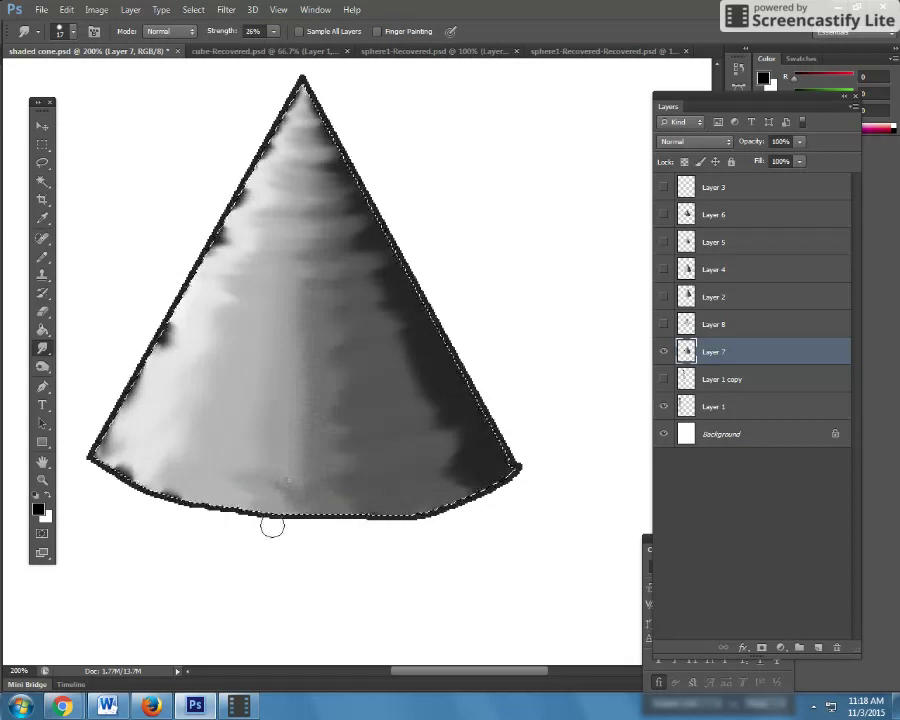
{"action": "mouse_move", "coordinate": [256, 456]}
{"action": "left_mouse_down"}
{"action": "mouse_move", "coordinate": [200, 456]}
{"action": "mouse_move", "coordinate": [171, 474]}
{"action": "mouse_move", "coordinate": [158, 502]}
{"action": "mouse_move", "coordinate": [152, 450]}
{"action": "mouse_move", "coordinate": [159, 452]}
{"action": "mouse_move", "coordinate": [124, 442]}
{"action": "mouse_move", "coordinate": [90, 485]}
{"action": "mouse_move", "coordinate": [144, 424]}
{"action": "mouse_move", "coordinate": [111, 501]}
{"action": "mouse_move", "coordinate": [201, 264]}
{"action": "mouse_move", "coordinate": [205, 363]}
{"action": "mouse_move", "coordinate": [237, 331]}
{"action": "mouse_move", "coordinate": [224, 339]}
{"action": "mouse_move", "coordinate": [228, 259]}
{"action": "mouse_move", "coordinate": [206, 339]}
{"action": "mouse_move", "coordinate": [218, 261]}
{"action": "mouse_move", "coordinate": [204, 283]}
{"action": "mouse_move", "coordinate": [235, 195]}
{"action": "mouse_move", "coordinate": [146, 370]}
{"action": "mouse_move", "coordinate": [202, 245]}
{"action": "mouse_move", "coordinate": [133, 367]}
{"action": "mouse_move", "coordinate": [190, 306]}
{"action": "mouse_move", "coordinate": [154, 378]}
{"action": "mouse_move", "coordinate": [163, 375]}
{"action": "mouse_move", "coordinate": [165, 385]}
{"action": "mouse_move", "coordinate": [199, 315]}
{"action": "mouse_move", "coordinate": [204, 286]}
{"action": "mouse_move", "coordinate": [186, 306]}
{"action": "mouse_move", "coordinate": [236, 177]}
{"action": "mouse_move", "coordinate": [170, 318]}
{"action": "mouse_move", "coordinate": [183, 333]}
{"action": "mouse_move", "coordinate": [231, 243]}
{"action": "mouse_move", "coordinate": [162, 331]}
{"action": "mouse_move", "coordinate": [292, 105]}
{"action": "left_mouse_up"}
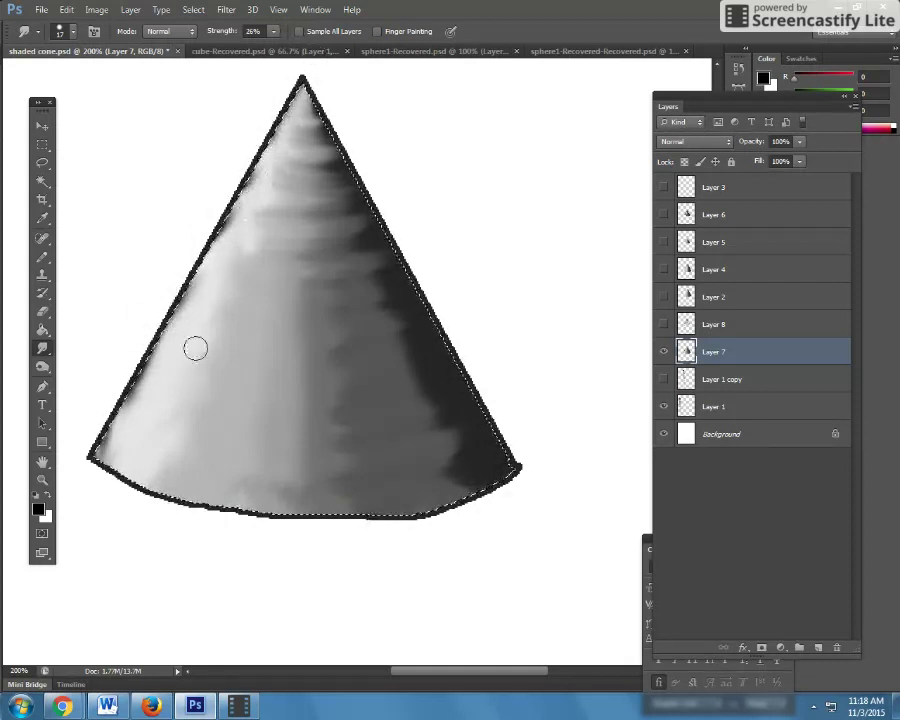
{"action": "mouse_move", "coordinate": [265, 296]}
{"action": "left_mouse_down"}
{"action": "mouse_move", "coordinate": [303, 227]}
{"action": "mouse_move", "coordinate": [301, 279]}
{"action": "left_mouse_up"}
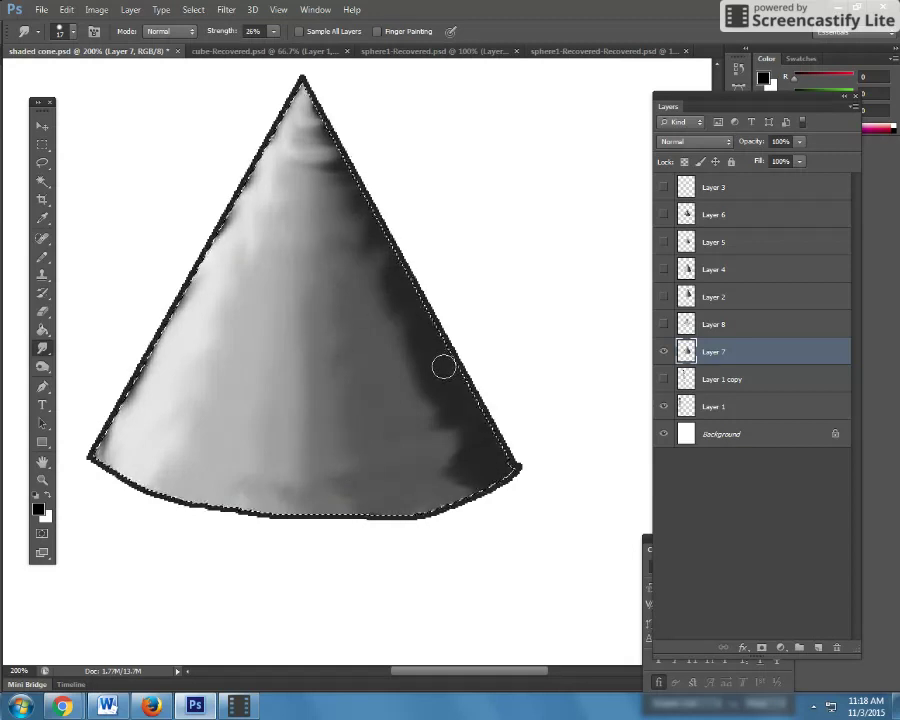
{"action": "mouse_move", "coordinate": [396, 391]}
{"action": "left_mouse_down"}
{"action": "mouse_move", "coordinate": [398, 370]}
{"action": "mouse_move", "coordinate": [434, 414]}
{"action": "mouse_move", "coordinate": [428, 398]}
{"action": "mouse_move", "coordinate": [441, 361]}
{"action": "mouse_move", "coordinate": [388, 362]}
{"action": "left_mouse_up"}
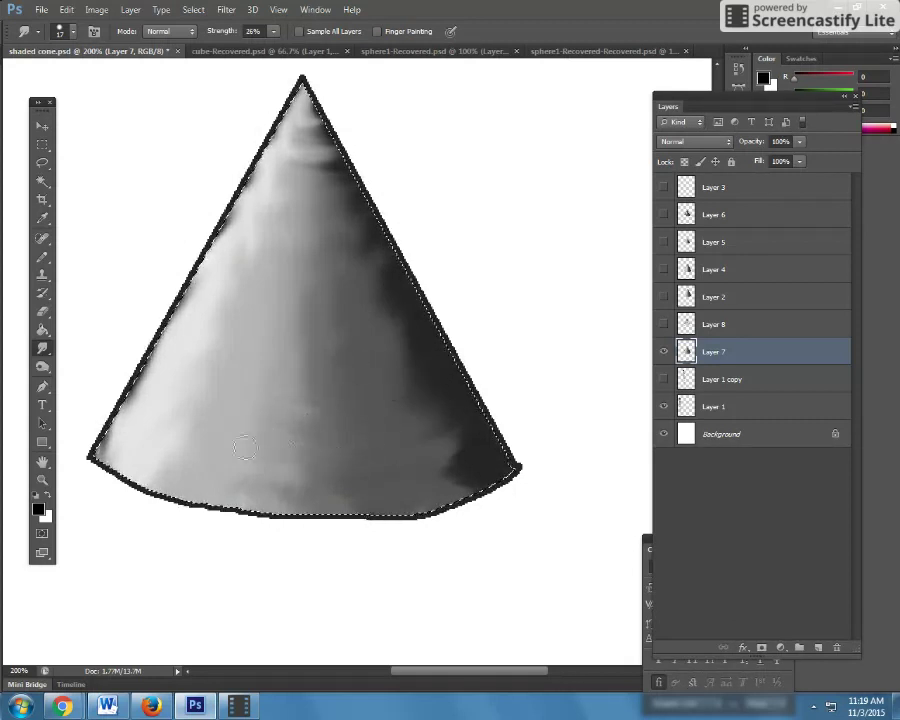
{"action": "mouse_move", "coordinate": [305, 432]}
{"action": "left_mouse_down"}
{"action": "mouse_move", "coordinate": [300, 396]}
{"action": "mouse_move", "coordinate": [322, 376]}
{"action": "mouse_move", "coordinate": [271, 361]}
{"action": "mouse_move", "coordinate": [253, 341]}
{"action": "mouse_move", "coordinate": [285, 339]}
{"action": "mouse_move", "coordinate": [315, 408]}
{"action": "left_mouse_up"}
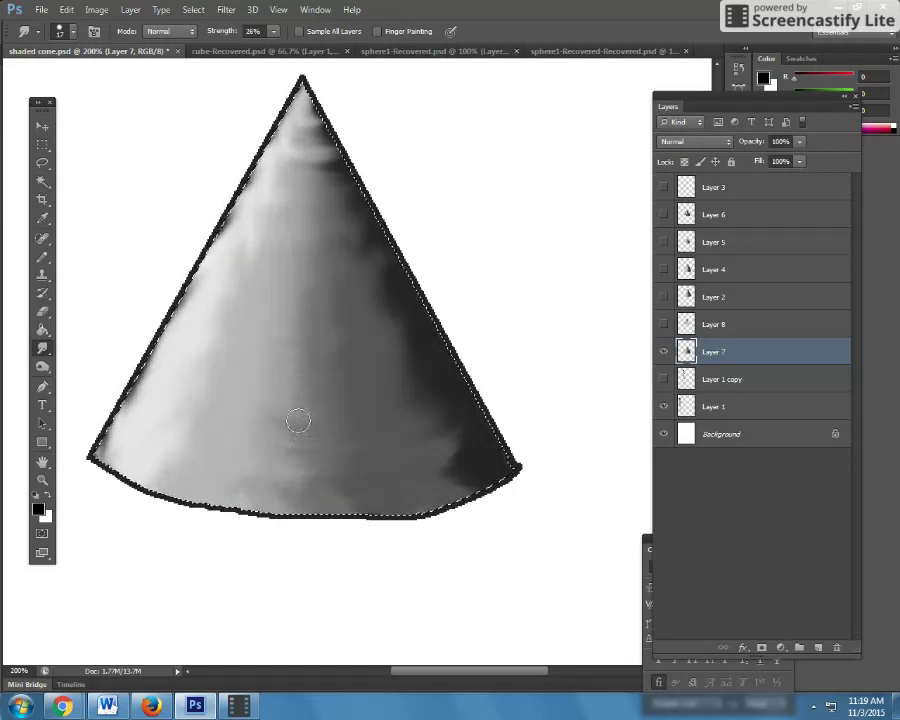
{"action": "mouse_move", "coordinate": [324, 406]}
{"action": "left_mouse_down"}
{"action": "mouse_move", "coordinate": [331, 476]}
{"action": "mouse_move", "coordinate": [320, 473]}
{"action": "mouse_move", "coordinate": [309, 527]}
{"action": "mouse_move", "coordinate": [285, 533]}
{"action": "mouse_move", "coordinate": [288, 459]}
{"action": "mouse_move", "coordinate": [276, 532]}
{"action": "mouse_move", "coordinate": [262, 529]}
{"action": "mouse_move", "coordinate": [231, 463]}
{"action": "mouse_move", "coordinate": [218, 515]}
{"action": "mouse_move", "coordinate": [225, 531]}
{"action": "mouse_move", "coordinate": [244, 520]}
{"action": "mouse_move", "coordinate": [263, 474]}
{"action": "mouse_move", "coordinate": [316, 478]}
{"action": "left_mouse_up"}
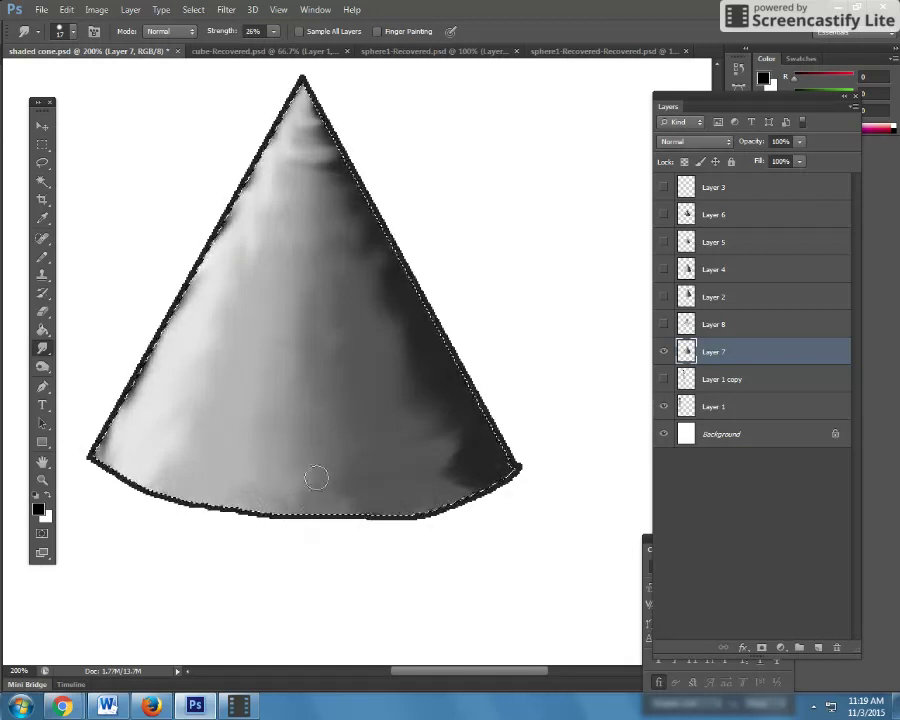
Blend the whole cone with curved smudge strokes that follow its base, and smooth the transition into the dark right side
{"action": "mouse_move", "coordinate": [195, 238]}
{"action": "left_mouse_down"}
{"action": "mouse_move", "coordinate": [305, 239]}
{"action": "mouse_move", "coordinate": [229, 235]}
{"action": "mouse_move", "coordinate": [272, 276]}
{"action": "mouse_move", "coordinate": [230, 269]}
{"action": "mouse_move", "coordinate": [270, 271]}
{"action": "mouse_move", "coordinate": [247, 262]}
{"action": "mouse_move", "coordinate": [232, 271]}
{"action": "mouse_move", "coordinate": [249, 286]}
{"action": "mouse_move", "coordinate": [346, 266]}
{"action": "mouse_move", "coordinate": [242, 288]}
{"action": "mouse_move", "coordinate": [362, 258]}
{"action": "mouse_move", "coordinate": [300, 290]}
{"action": "mouse_move", "coordinate": [371, 251]}
{"action": "mouse_move", "coordinate": [284, 302]}
{"action": "mouse_move", "coordinate": [372, 252]}
{"action": "mouse_move", "coordinate": [266, 295]}
{"action": "mouse_move", "coordinate": [218, 268]}
{"action": "mouse_move", "coordinate": [302, 299]}
{"action": "mouse_move", "coordinate": [220, 270]}
{"action": "mouse_move", "coordinate": [279, 306]}
{"action": "mouse_move", "coordinate": [213, 280]}
{"action": "mouse_move", "coordinate": [261, 307]}
{"action": "mouse_move", "coordinate": [223, 295]}
{"action": "mouse_move", "coordinate": [362, 297]}
{"action": "mouse_move", "coordinate": [244, 305]}
{"action": "mouse_move", "coordinate": [304, 316]}
{"action": "mouse_move", "coordinate": [273, 321]}
{"action": "mouse_move", "coordinate": [315, 316]}
{"action": "mouse_move", "coordinate": [403, 279]}
{"action": "mouse_move", "coordinate": [406, 299]}
{"action": "mouse_move", "coordinate": [316, 338]}
{"action": "mouse_move", "coordinate": [425, 299]}
{"action": "mouse_move", "coordinate": [260, 339]}
{"action": "mouse_move", "coordinate": [390, 304]}
{"action": "mouse_move", "coordinate": [209, 318]}
{"action": "mouse_move", "coordinate": [253, 327]}
{"action": "mouse_move", "coordinate": [207, 309]}
{"action": "mouse_move", "coordinate": [258, 332]}
{"action": "mouse_move", "coordinate": [413, 306]}
{"action": "mouse_move", "coordinate": [239, 347]}
{"action": "mouse_move", "coordinate": [322, 353]}
{"action": "mouse_move", "coordinate": [343, 371]}
{"action": "mouse_move", "coordinate": [429, 339]}
{"action": "mouse_move", "coordinate": [312, 389]}
{"action": "mouse_move", "coordinate": [475, 327]}
{"action": "mouse_move", "coordinate": [338, 393]}
{"action": "mouse_move", "coordinate": [330, 407]}
{"action": "mouse_move", "coordinate": [421, 388]}
{"action": "mouse_move", "coordinate": [410, 363]}
{"action": "mouse_move", "coordinate": [197, 390]}
{"action": "mouse_move", "coordinate": [172, 375]}
{"action": "mouse_move", "coordinate": [228, 387]}
{"action": "left_mouse_up"}
{"action": "mouse_move", "coordinate": [182, 330]}
{"action": "left_mouse_down"}
{"action": "mouse_move", "coordinate": [312, 378]}
{"action": "mouse_move", "coordinate": [173, 316]}
{"action": "mouse_move", "coordinate": [267, 389]}
{"action": "mouse_move", "coordinate": [174, 351]}
{"action": "mouse_move", "coordinate": [185, 382]}
{"action": "mouse_move", "coordinate": [160, 357]}
{"action": "mouse_move", "coordinate": [225, 414]}
{"action": "mouse_move", "coordinate": [152, 401]}
{"action": "mouse_move", "coordinate": [211, 452]}
{"action": "mouse_move", "coordinate": [116, 404]}
{"action": "mouse_move", "coordinate": [209, 464]}
{"action": "mouse_move", "coordinate": [144, 434]}
{"action": "mouse_move", "coordinate": [169, 459]}
{"action": "mouse_move", "coordinate": [167, 449]}
{"action": "mouse_move", "coordinate": [151, 454]}
{"action": "mouse_move", "coordinate": [146, 468]}
{"action": "mouse_move", "coordinate": [95, 442]}
{"action": "mouse_move", "coordinate": [105, 460]}
{"action": "mouse_move", "coordinate": [280, 500]}
{"action": "mouse_move", "coordinate": [250, 494]}
{"action": "mouse_move", "coordinate": [474, 473]}
{"action": "mouse_move", "coordinate": [377, 488]}
{"action": "mouse_move", "coordinate": [475, 449]}
{"action": "mouse_move", "coordinate": [319, 498]}
{"action": "mouse_move", "coordinate": [489, 446]}
{"action": "mouse_move", "coordinate": [360, 519]}
{"action": "mouse_move", "coordinate": [497, 442]}
{"action": "mouse_move", "coordinate": [473, 467]}
{"action": "mouse_move", "coordinate": [350, 503]}
{"action": "mouse_move", "coordinate": [452, 479]}
{"action": "mouse_move", "coordinate": [402, 461]}
{"action": "mouse_move", "coordinate": [431, 435]}
{"action": "mouse_move", "coordinate": [377, 440]}
{"action": "mouse_move", "coordinate": [245, 497]}
{"action": "mouse_move", "coordinate": [480, 420]}
{"action": "mouse_move", "coordinate": [367, 462]}
{"action": "mouse_move", "coordinate": [474, 409]}
{"action": "mouse_move", "coordinate": [459, 400]}
{"action": "mouse_move", "coordinate": [364, 435]}
{"action": "mouse_move", "coordinate": [351, 424]}
{"action": "mouse_move", "coordinate": [405, 406]}
{"action": "mouse_move", "coordinate": [331, 447]}
{"action": "mouse_move", "coordinate": [508, 421]}
{"action": "mouse_move", "coordinate": [490, 437]}
{"action": "mouse_move", "coordinate": [368, 473]}
{"action": "left_mouse_up"}
{"action": "mouse_move", "coordinate": [447, 464]}
{"action": "left_mouse_down"}
{"action": "mouse_move", "coordinate": [382, 507]}
{"action": "mouse_move", "coordinate": [418, 501]}
{"action": "mouse_move", "coordinate": [418, 488]}
{"action": "mouse_move", "coordinate": [344, 510]}
{"action": "mouse_move", "coordinate": [350, 502]}
{"action": "mouse_move", "coordinate": [300, 476]}
{"action": "mouse_move", "coordinate": [228, 465]}
{"action": "mouse_move", "coordinate": [347, 462]}
{"action": "mouse_move", "coordinate": [315, 456]}
{"action": "mouse_move", "coordinate": [316, 399]}
{"action": "mouse_move", "coordinate": [193, 357]}
{"action": "mouse_move", "coordinate": [237, 294]}
{"action": "mouse_move", "coordinate": [327, 344]}
{"action": "mouse_move", "coordinate": [312, 373]}
{"action": "mouse_move", "coordinate": [297, 328]}
{"action": "mouse_move", "coordinate": [290, 356]}
{"action": "mouse_move", "coordinate": [277, 337]}
{"action": "mouse_move", "coordinate": [263, 379]}
{"action": "mouse_move", "coordinate": [288, 299]}
{"action": "mouse_move", "coordinate": [291, 367]}
{"action": "mouse_move", "coordinate": [305, 382]}
{"action": "mouse_move", "coordinate": [319, 365]}
{"action": "mouse_move", "coordinate": [328, 372]}
{"action": "mouse_move", "coordinate": [320, 294]}
{"action": "mouse_move", "coordinate": [344, 296]}
{"action": "mouse_move", "coordinate": [371, 319]}
{"action": "left_mouse_up"}
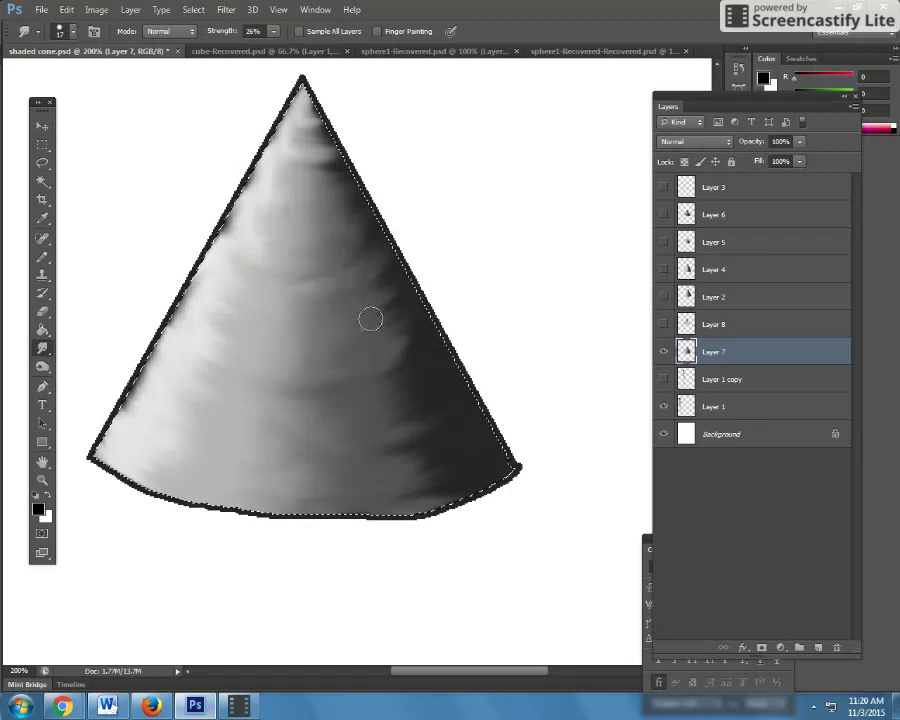
{"action": "mouse_move", "coordinate": [408, 379]}
{"action": "left_mouse_down"}
{"action": "mouse_move", "coordinate": [385, 358]}
{"action": "mouse_move", "coordinate": [396, 358]}
{"action": "mouse_move", "coordinate": [379, 352]}
{"action": "mouse_move", "coordinate": [404, 364]}
{"action": "mouse_move", "coordinate": [383, 289]}
{"action": "mouse_move", "coordinate": [374, 302]}
{"action": "mouse_move", "coordinate": [392, 365]}
{"action": "mouse_move", "coordinate": [369, 294]}
{"action": "mouse_move", "coordinate": [370, 307]}
{"action": "mouse_move", "coordinate": [412, 461]}
{"action": "mouse_move", "coordinate": [400, 450]}
{"action": "mouse_move", "coordinate": [398, 466]}
{"action": "mouse_move", "coordinate": [391, 451]}
{"action": "mouse_move", "coordinate": [410, 476]}
{"action": "mouse_move", "coordinate": [420, 462]}
{"action": "mouse_move", "coordinate": [423, 407]}
{"action": "mouse_move", "coordinate": [446, 457]}
{"action": "mouse_move", "coordinate": [434, 474]}
{"action": "mouse_move", "coordinate": [424, 461]}
{"action": "mouse_move", "coordinate": [430, 426]}
{"action": "left_mouse_up"}
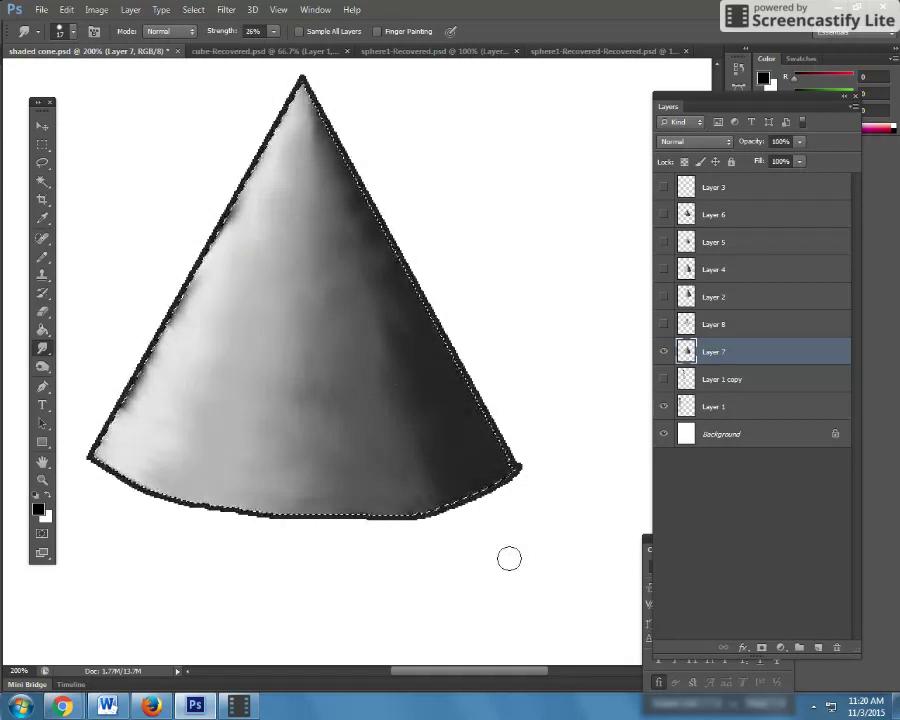
Show the finished cone on Layer 4 for comparison with Layer 7, toggle Layer 7's visibility, and hide Layer 4 again
{"action": "left_click", "coordinate": [660, 270]}
{"action": "left_click", "coordinate": [665, 357]}
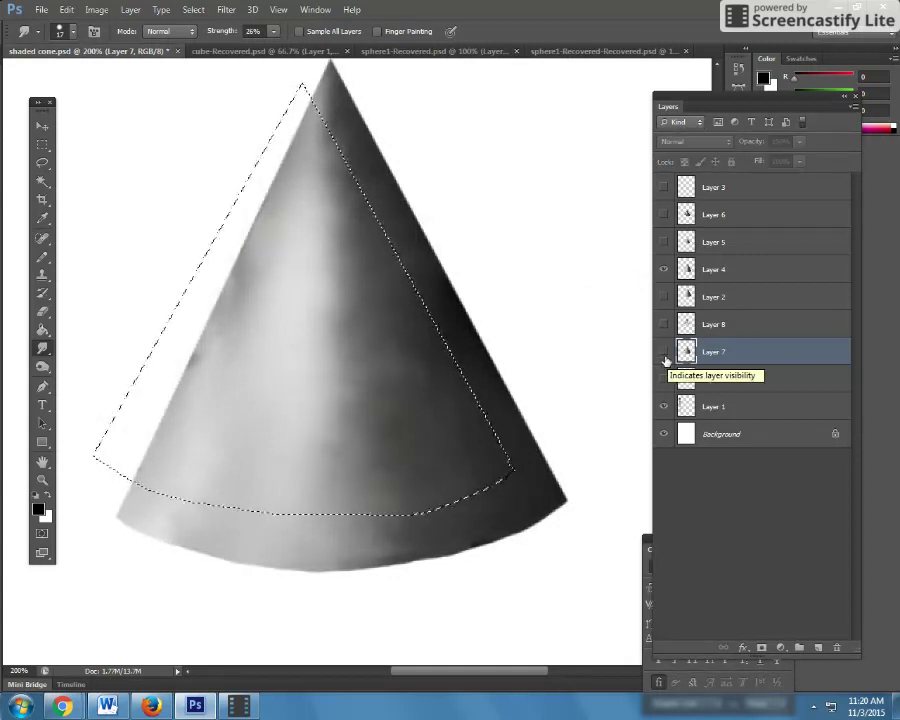
{"action": "left_click", "coordinate": [664, 351]}
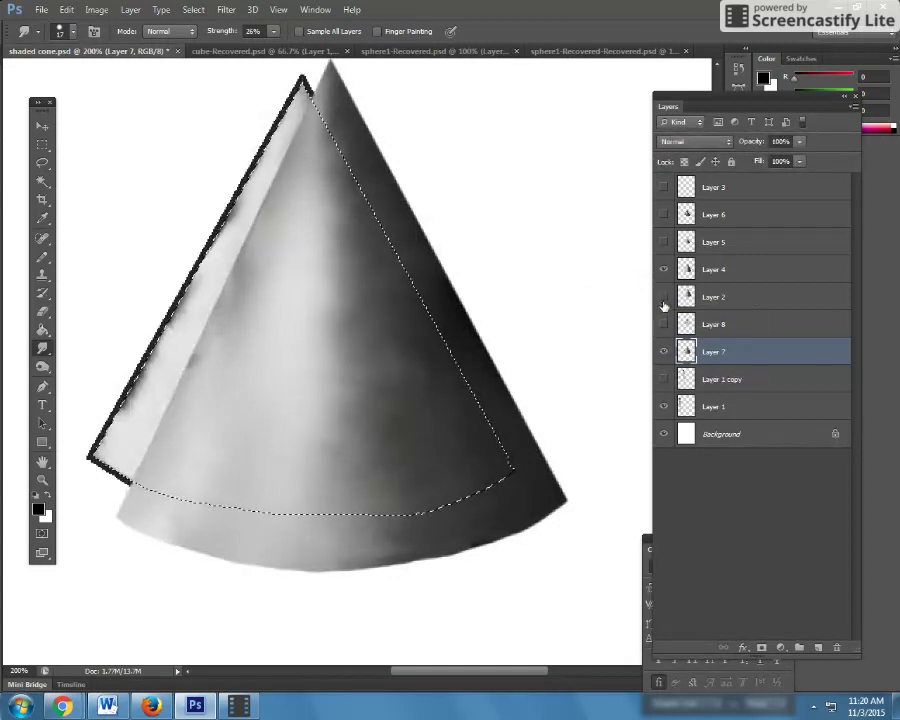
{"action": "left_click", "coordinate": [663, 271]}
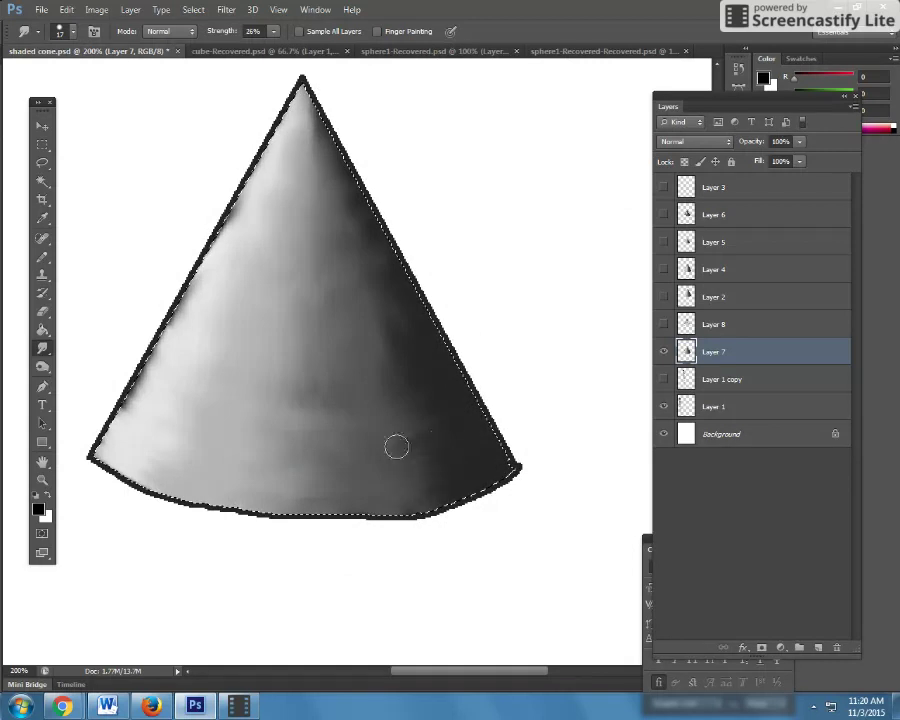
Smudge the cone's middle tones into its dark side with curved strokes once more, and deselect the cone
{"action": "mouse_move", "coordinate": [290, 399]}
{"action": "left_mouse_down"}
{"action": "mouse_move", "coordinate": [391, 381]}
{"action": "mouse_move", "coordinate": [396, 359]}
{"action": "mouse_move", "coordinate": [286, 364]}
{"action": "mouse_move", "coordinate": [391, 329]}
{"action": "left_mouse_up"}
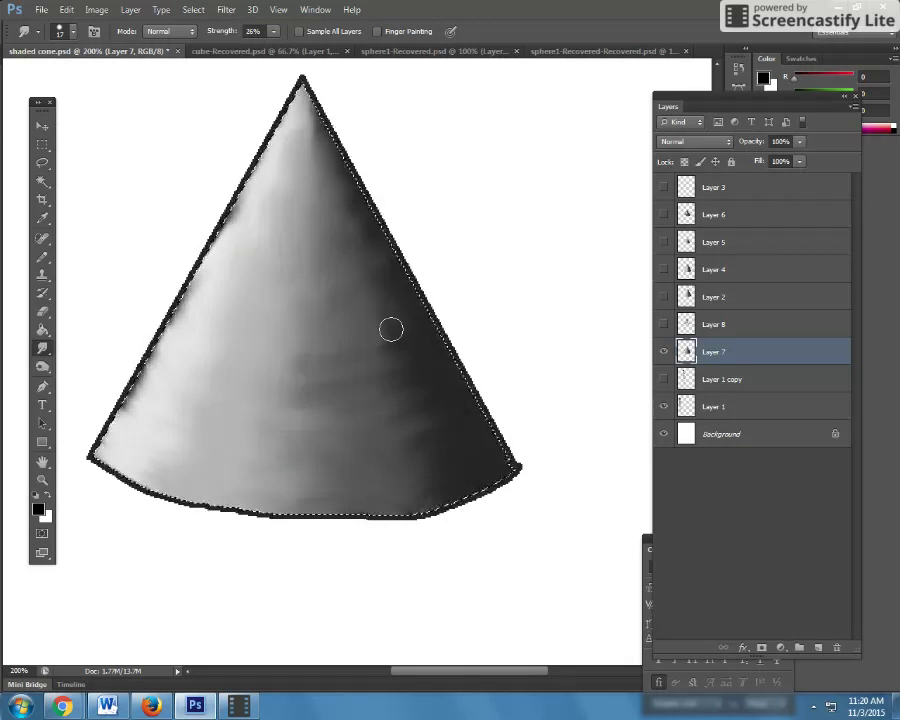
{"action": "key", "text": "ctrl+d"}
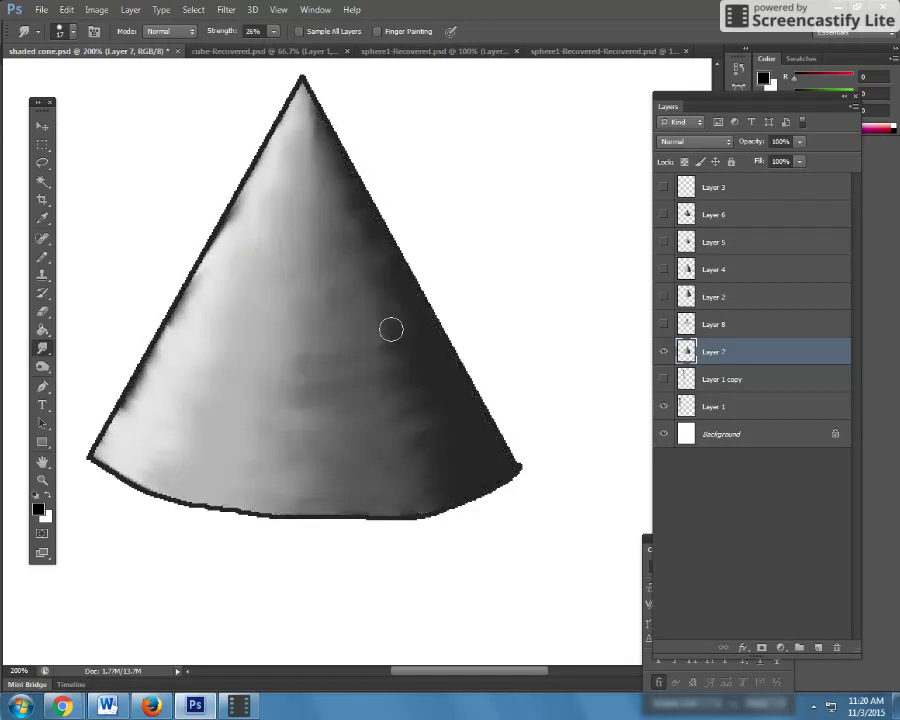
Erase the black outline on Layer 7 with straight eraser runs along both slanted sides and strokes along the curved base
{"action": "left_click", "coordinate": [42, 312]}
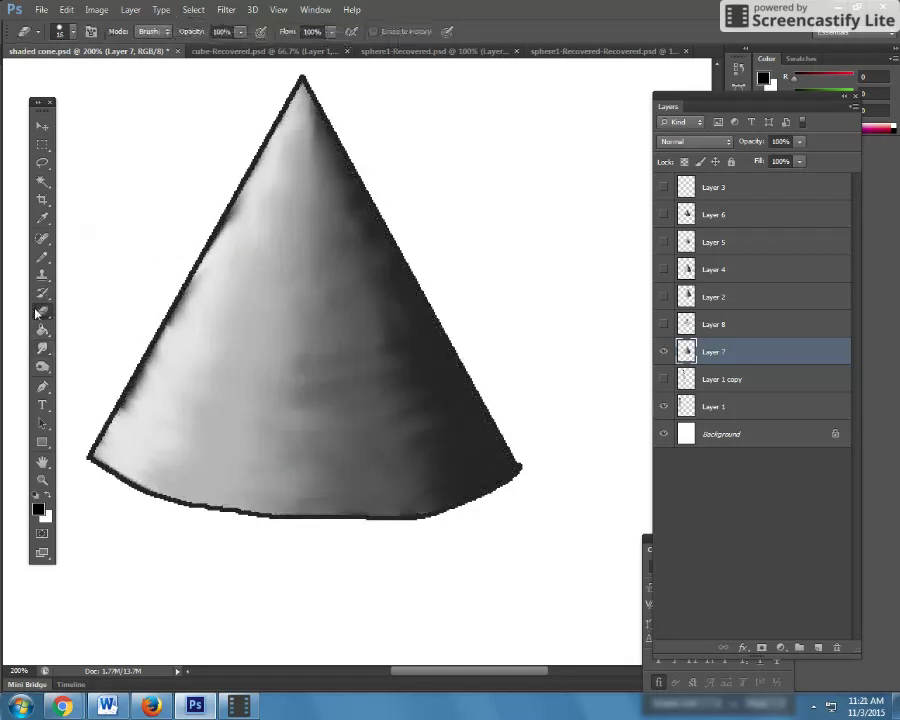
{"action": "scroll", "coordinate": [371, 178], "scroll_direction": "up", "scroll_amount": 1}
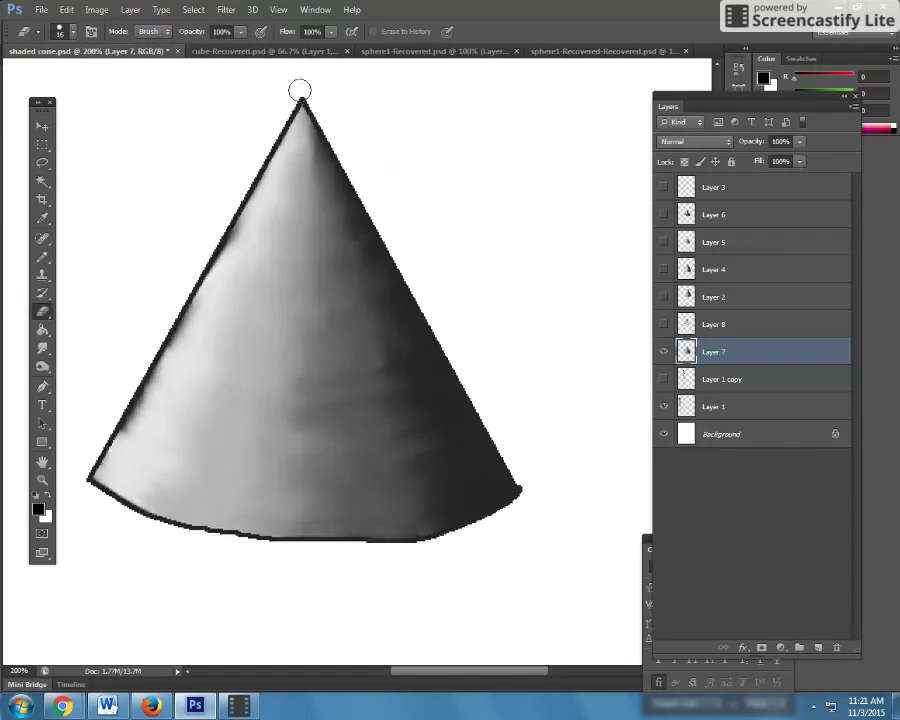
{"action": "left_click", "coordinate": [527, 512]}
{"action": "left_click", "coordinate": [448, 272]}
{"action": "left_click", "coordinate": [663, 352]}
{"action": "left_click", "coordinate": [663, 352]}
{"action": "key", "text": "ctrl+z"}
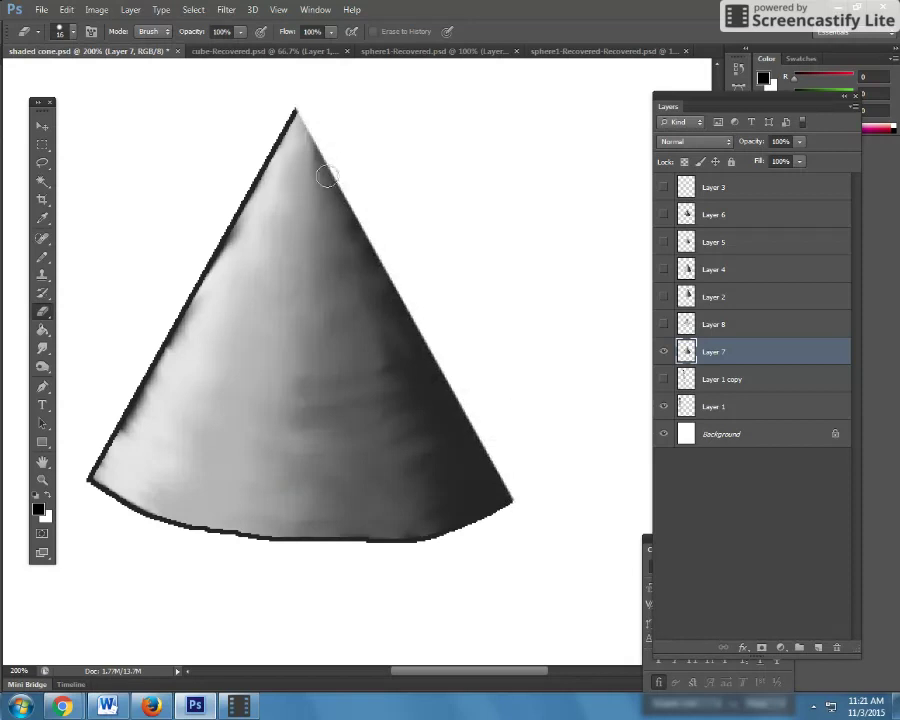
{"action": "key", "text": "ctrl+alt+z"}
{"action": "mouse_move", "coordinate": [76, 479]}
{"action": "left_mouse_down"}
{"action": "mouse_move", "coordinate": [175, 525]}
{"action": "mouse_move", "coordinate": [285, 542]}
{"action": "mouse_move", "coordinate": [450, 539]}
{"action": "mouse_move", "coordinate": [527, 499]}
{"action": "mouse_move", "coordinate": [524, 490]}
{"action": "mouse_move", "coordinate": [492, 516]}
{"action": "mouse_move", "coordinate": [420, 546]}
{"action": "mouse_move", "coordinate": [365, 545]}
{"action": "left_mouse_up"}
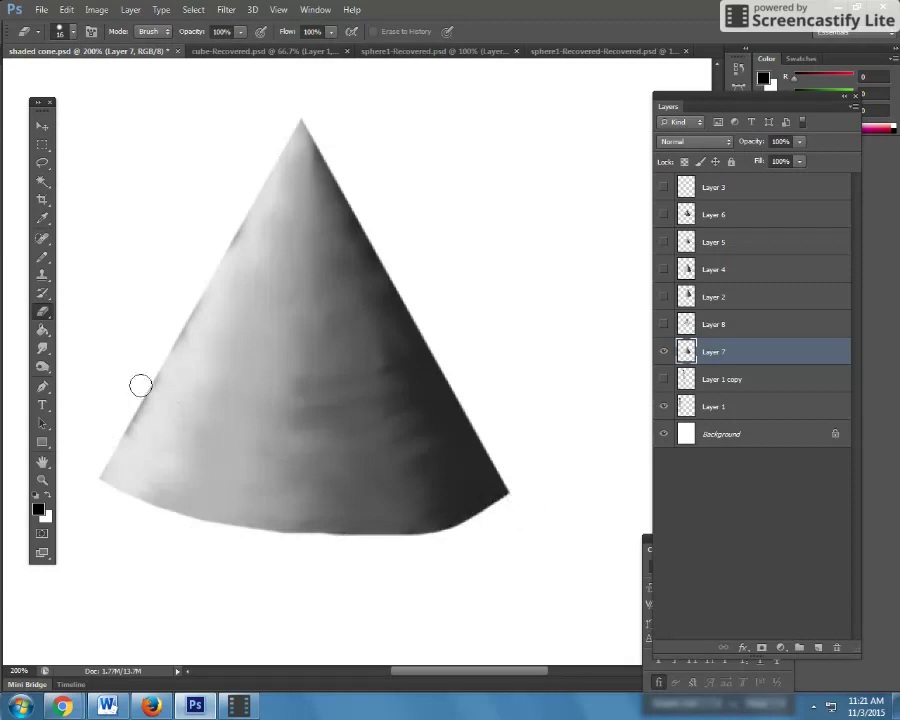
Darken the cone's left edge from the base up to the peak with the Burn tool
{"action": "left_click", "coordinate": [43, 368]}
{"action": "right_click", "coordinate": [43, 370]}
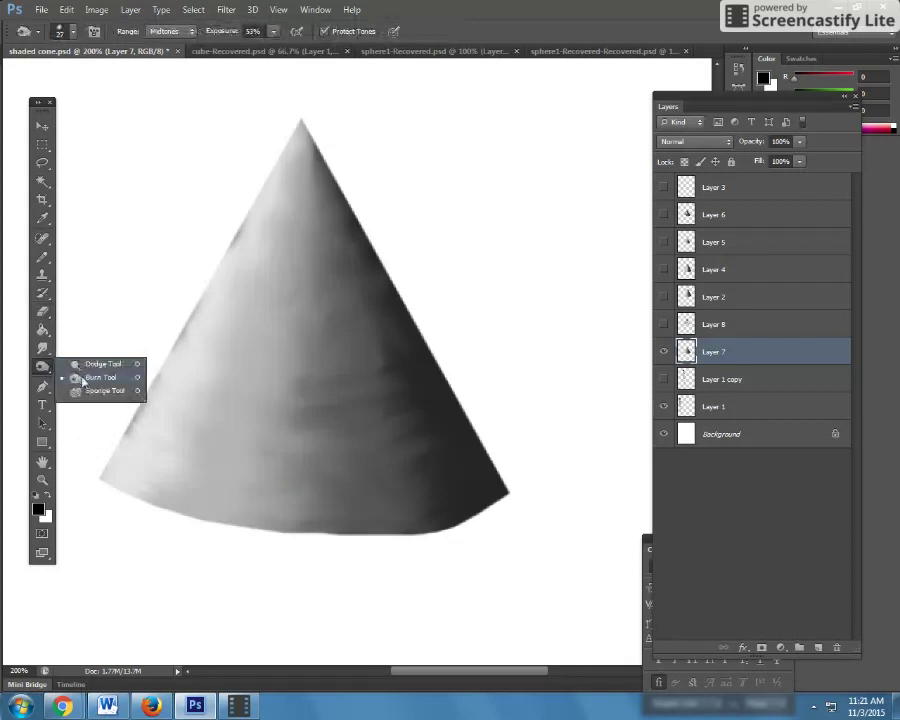
{"action": "left_click", "coordinate": [88, 380]}
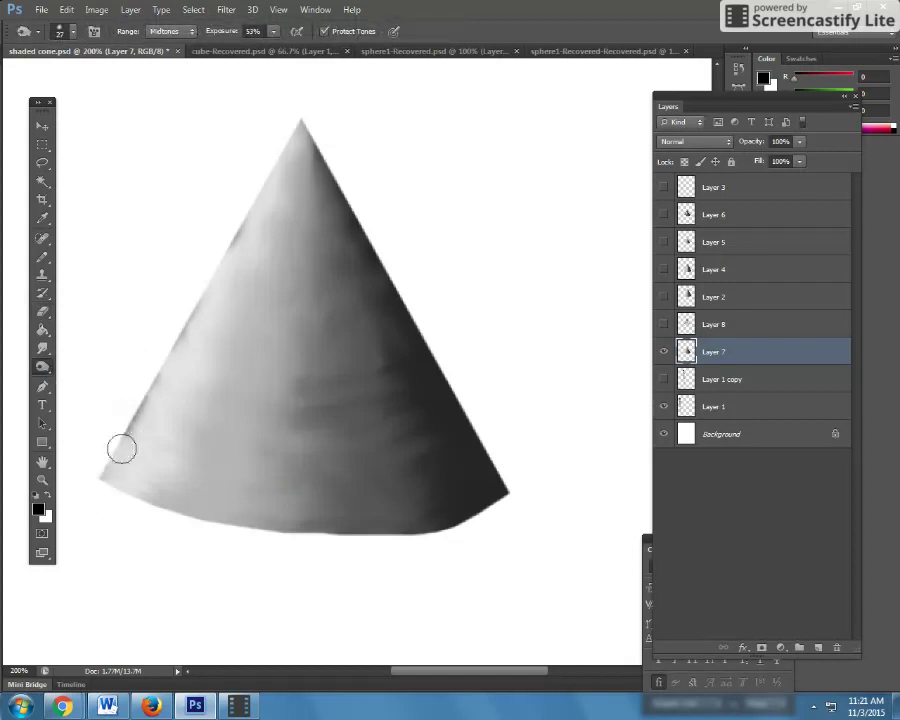
{"action": "mouse_move", "coordinate": [119, 439]}
{"action": "left_mouse_down"}
{"action": "mouse_move", "coordinate": [92, 474]}
{"action": "mouse_move", "coordinate": [197, 316]}
{"action": "mouse_move", "coordinate": [292, 119]}
{"action": "mouse_move", "coordinate": [252, 195]}
{"action": "mouse_move", "coordinate": [283, 139]}
{"action": "left_mouse_up"}
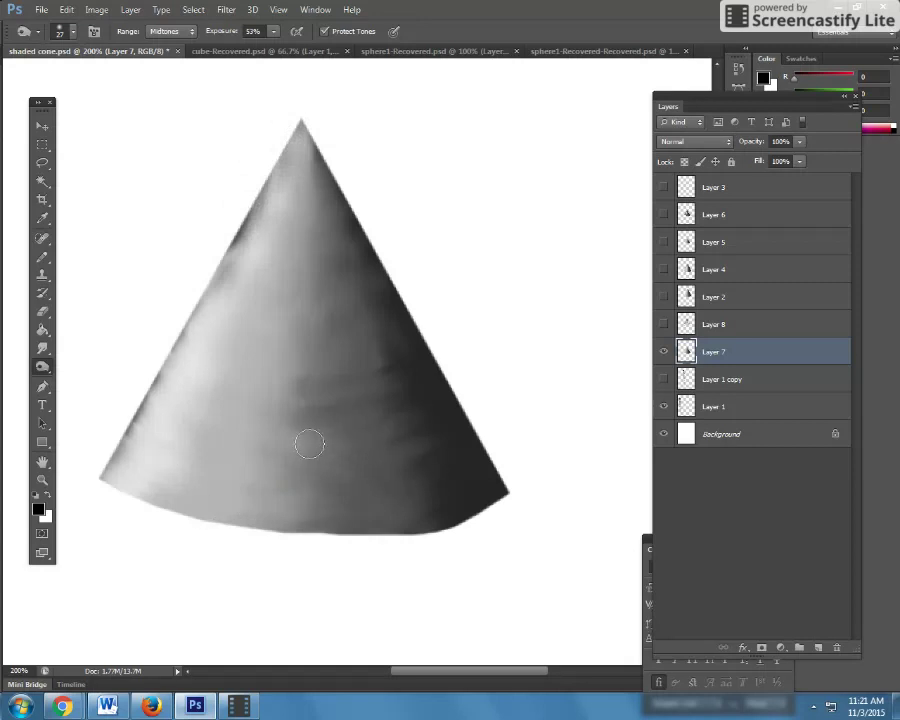
Try the Dodge tool, switch back to Burn to darken the cone's middle, and undo the last burn stroke
{"action": "right_click", "coordinate": [43, 368]}
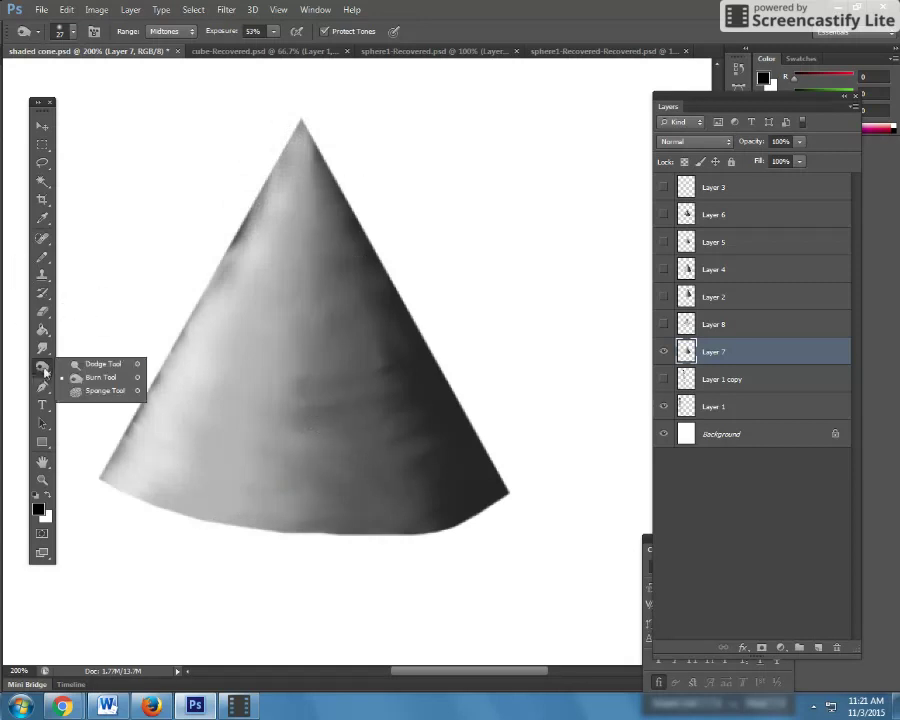
{"action": "left_click", "coordinate": [100, 365]}
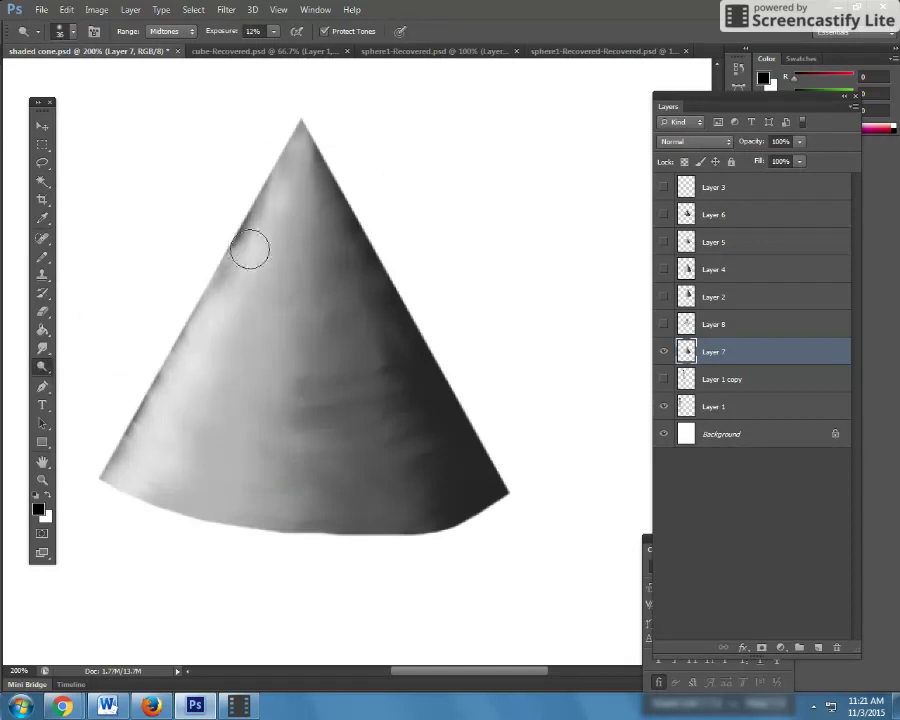
{"action": "right_click", "coordinate": [43, 367]}
{"action": "left_click", "coordinate": [74, 377]}
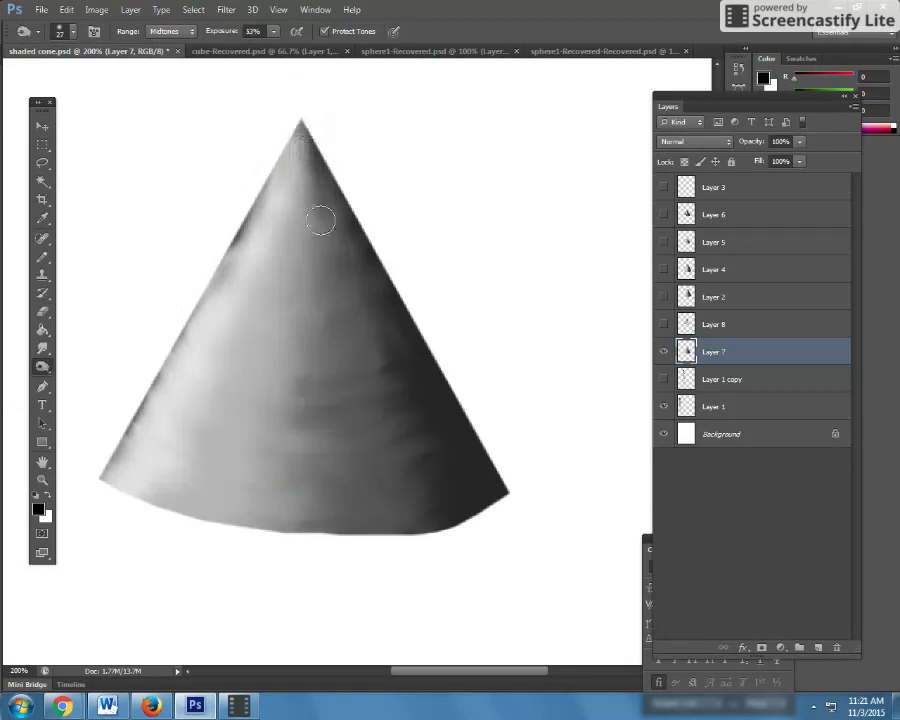
{"action": "left_click", "coordinate": [66, 9]}
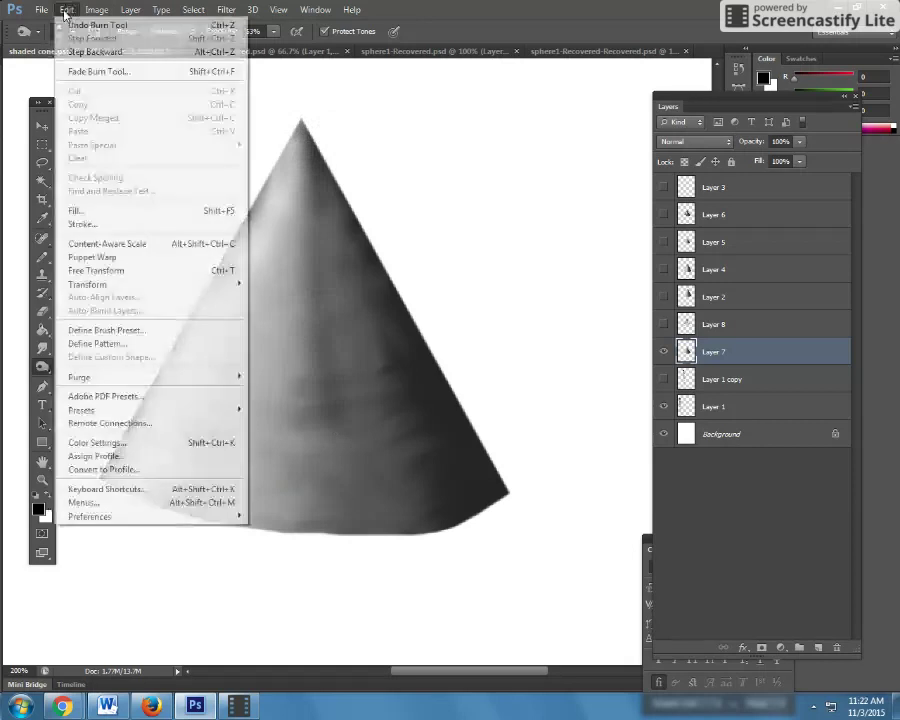
{"action": "left_click", "coordinate": [72, 52]}
Set the Burn tool to 32% exposure and 44 px, and darken the band running down the cone's middle toward the dark side
{"action": "left_click", "coordinate": [272, 32]}
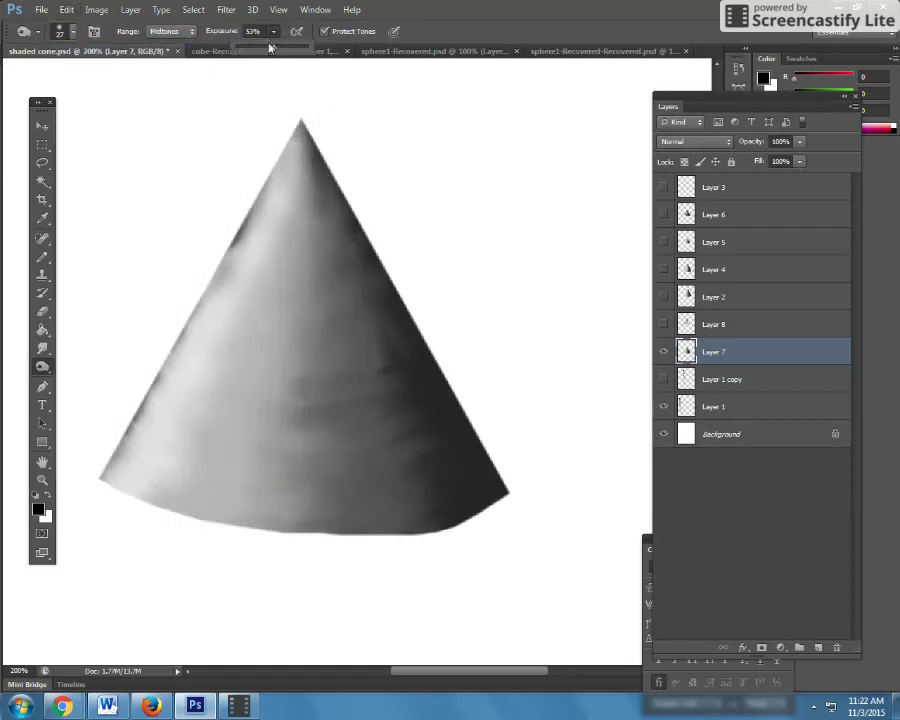
{"action": "left_click_drag", "start_coordinate": [269, 51], "coordinate": [257, 52]}
{"action": "left_click", "coordinate": [73, 35]}
{"action": "left_click_drag", "start_coordinate": [41, 76], "coordinate": [53, 77]}
{"action": "left_click", "coordinate": [237, 351]}
{"action": "mouse_move", "coordinate": [237, 351]}
{"action": "left_mouse_down"}
{"action": "mouse_move", "coordinate": [357, 371]}
{"action": "mouse_move", "coordinate": [291, 398]}
{"action": "mouse_move", "coordinate": [361, 400]}
{"action": "mouse_move", "coordinate": [383, 415]}
{"action": "mouse_move", "coordinate": [355, 426]}
{"action": "mouse_move", "coordinate": [311, 198]}
{"action": "mouse_move", "coordinate": [311, 428]}
{"action": "left_mouse_up"}
{"action": "mouse_move", "coordinate": [297, 580]}
{"action": "left_mouse_down"}
{"action": "mouse_move", "coordinate": [301, 215]}
{"action": "mouse_move", "coordinate": [352, 640]}
{"action": "mouse_move", "coordinate": [327, 245]}
{"action": "mouse_move", "coordinate": [427, 587]}
{"action": "mouse_move", "coordinate": [345, 412]}
{"action": "mouse_move", "coordinate": [280, 187]}
{"action": "mouse_move", "coordinate": [396, 568]}
{"action": "mouse_move", "coordinate": [355, 232]}
{"action": "mouse_move", "coordinate": [437, 558]}
{"action": "mouse_move", "coordinate": [341, 377]}
{"action": "mouse_move", "coordinate": [343, 534]}
{"action": "mouse_move", "coordinate": [342, 408]}
{"action": "mouse_move", "coordinate": [368, 376]}
{"action": "left_mouse_up"}
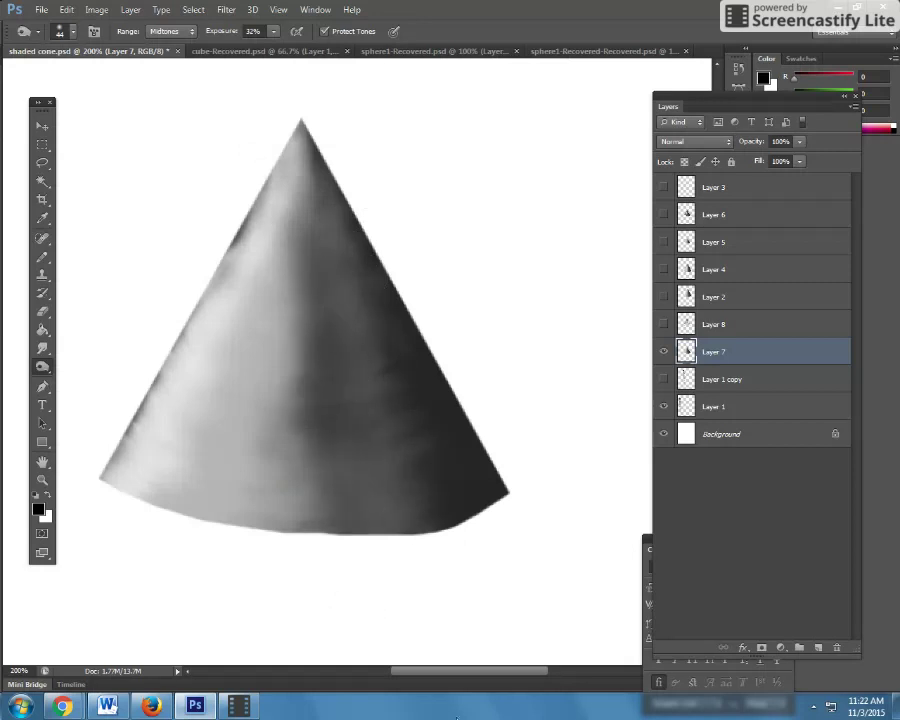